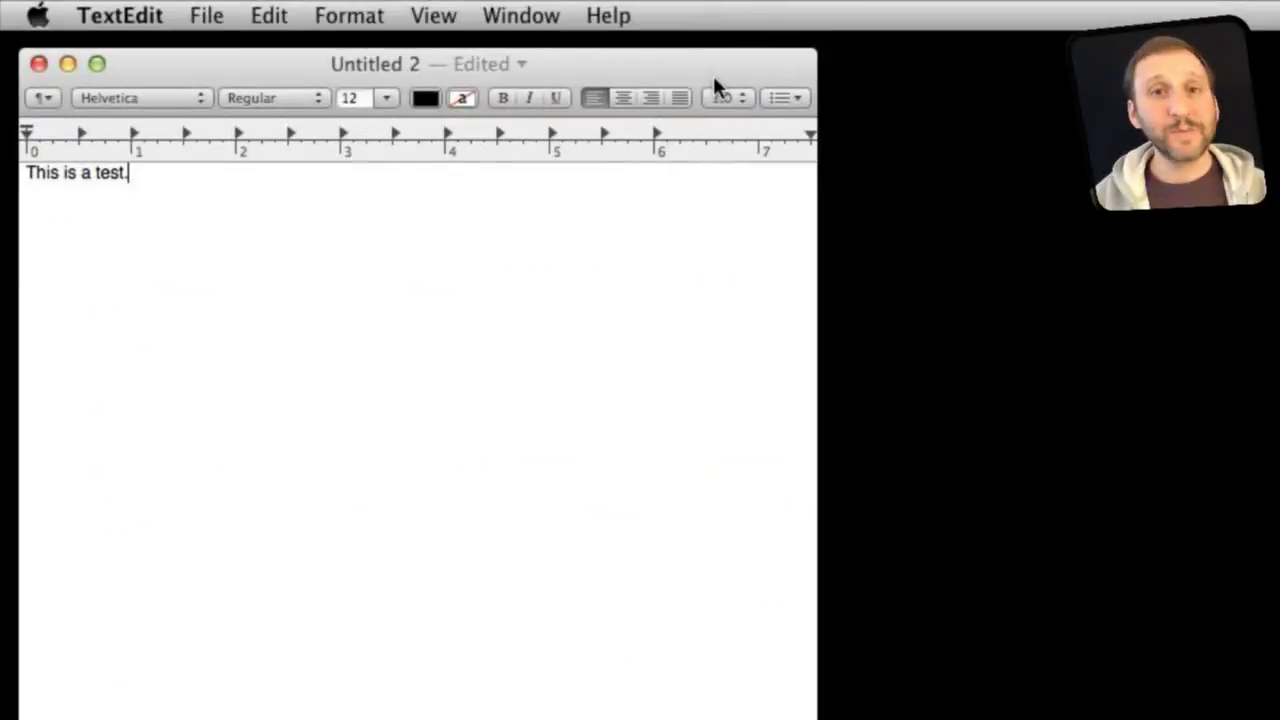
Create a new blank TextEdit document, Untitled 2, from the File menu.
click(228, 22)
click(211, 49)
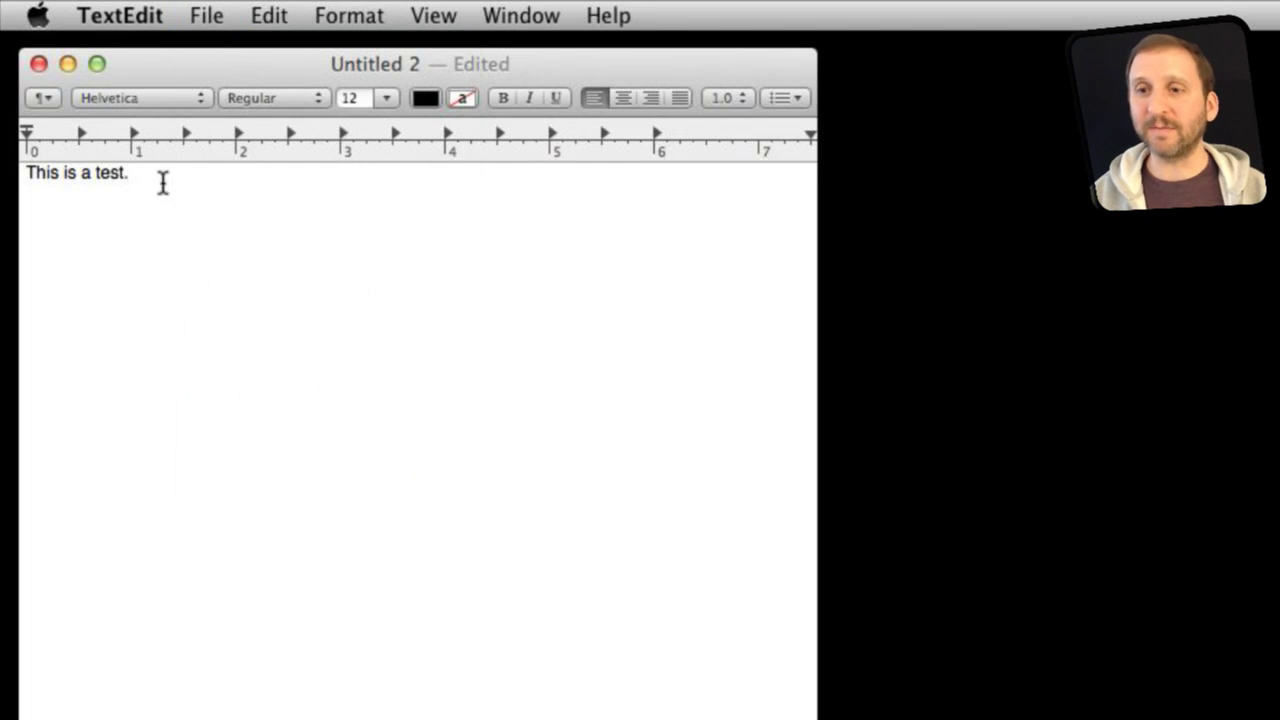
Open Save for Untitled 2, set Where to Documents, and expand then collapse the browser.
click(194, 24)
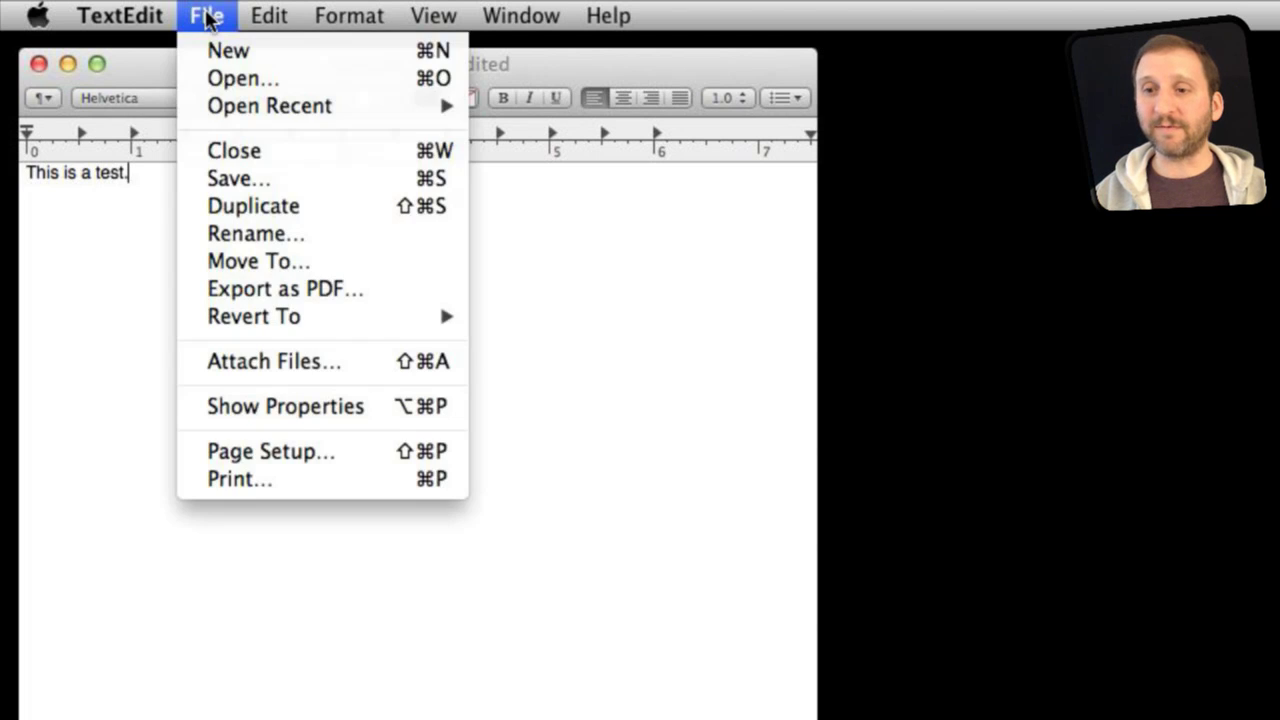
click(238, 177)
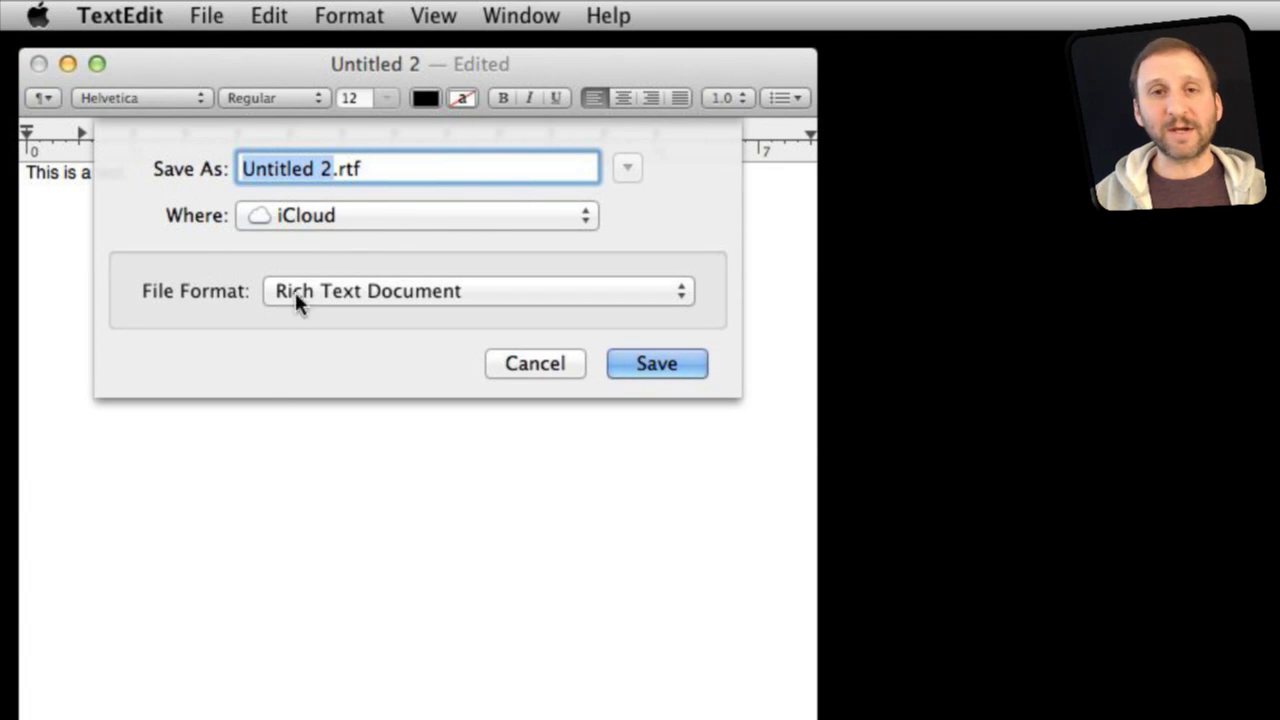
click(355, 222)
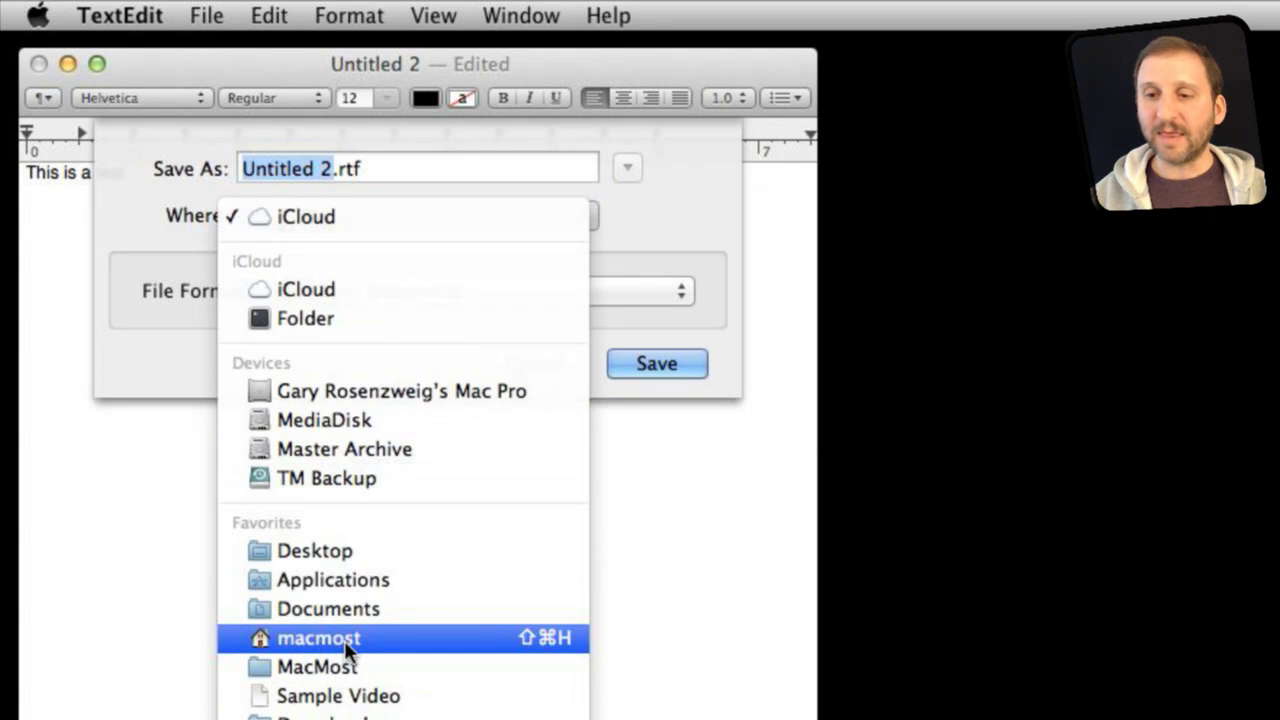
click(347, 611)
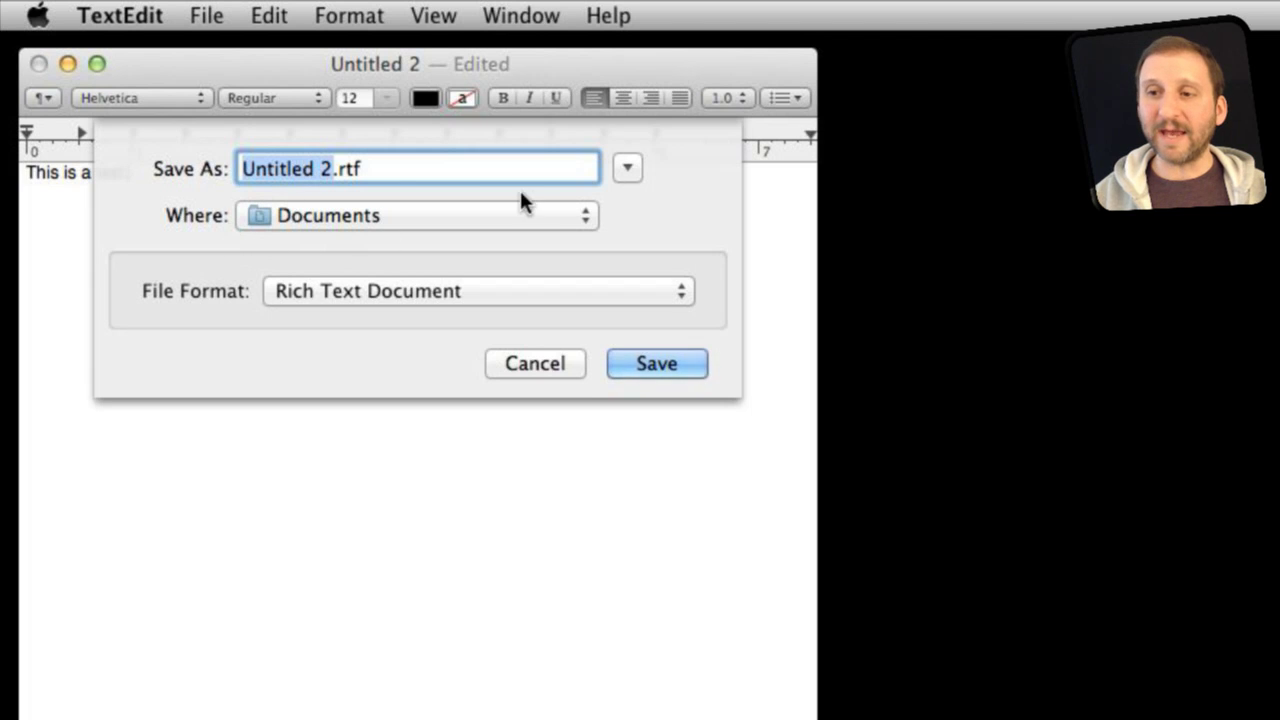
click(631, 167)
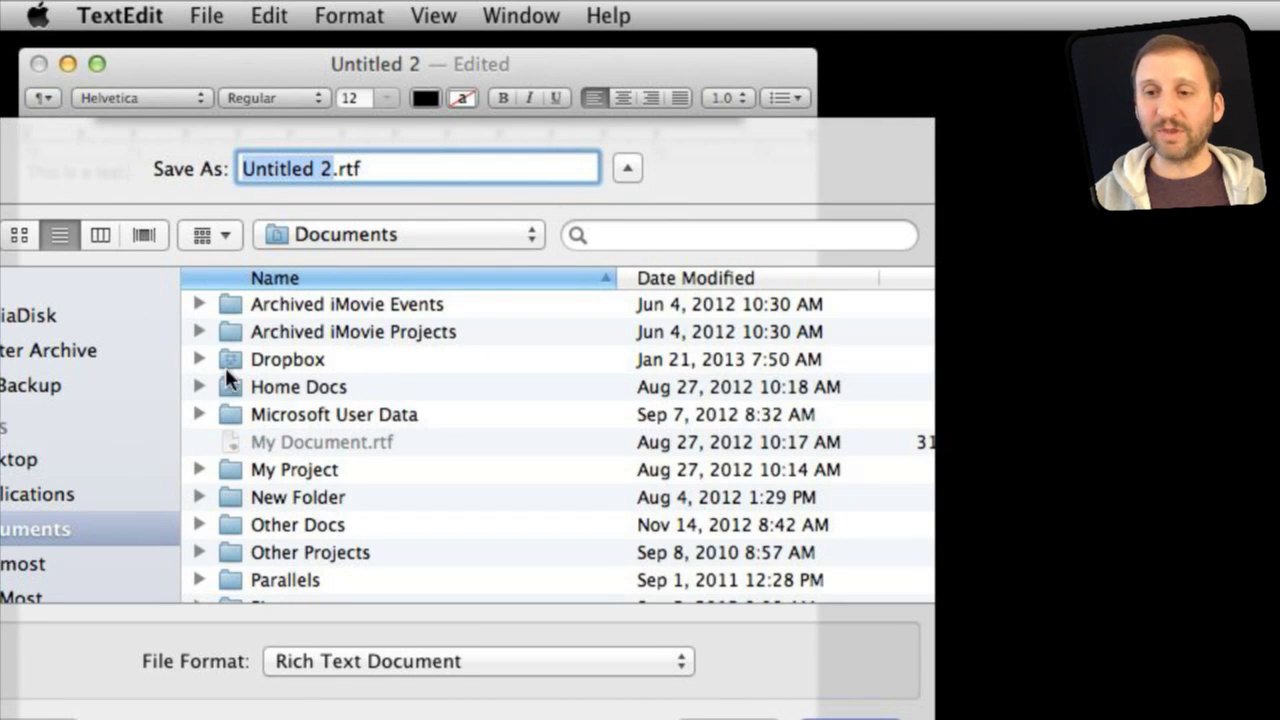
click(628, 169)
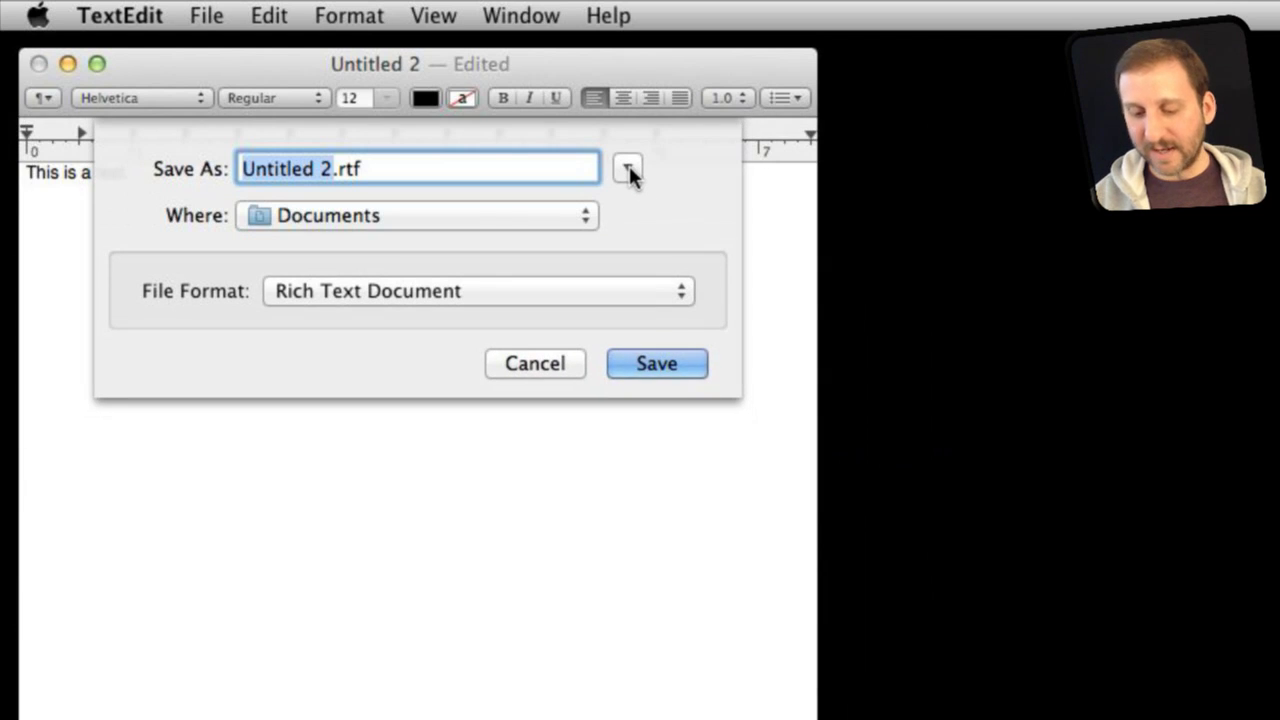
Toggle the Save dialog's expanded view and set the save location back to iCloud.
click(628, 169)
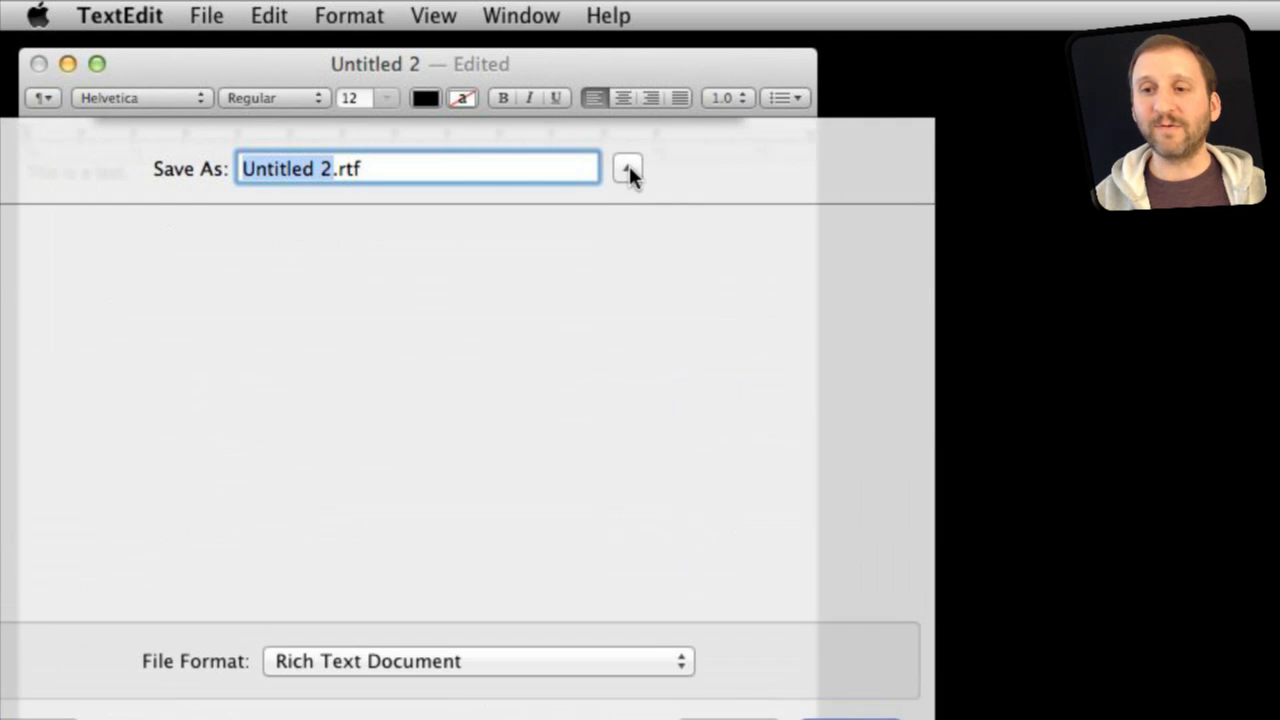
click(628, 169)
click(628, 169)
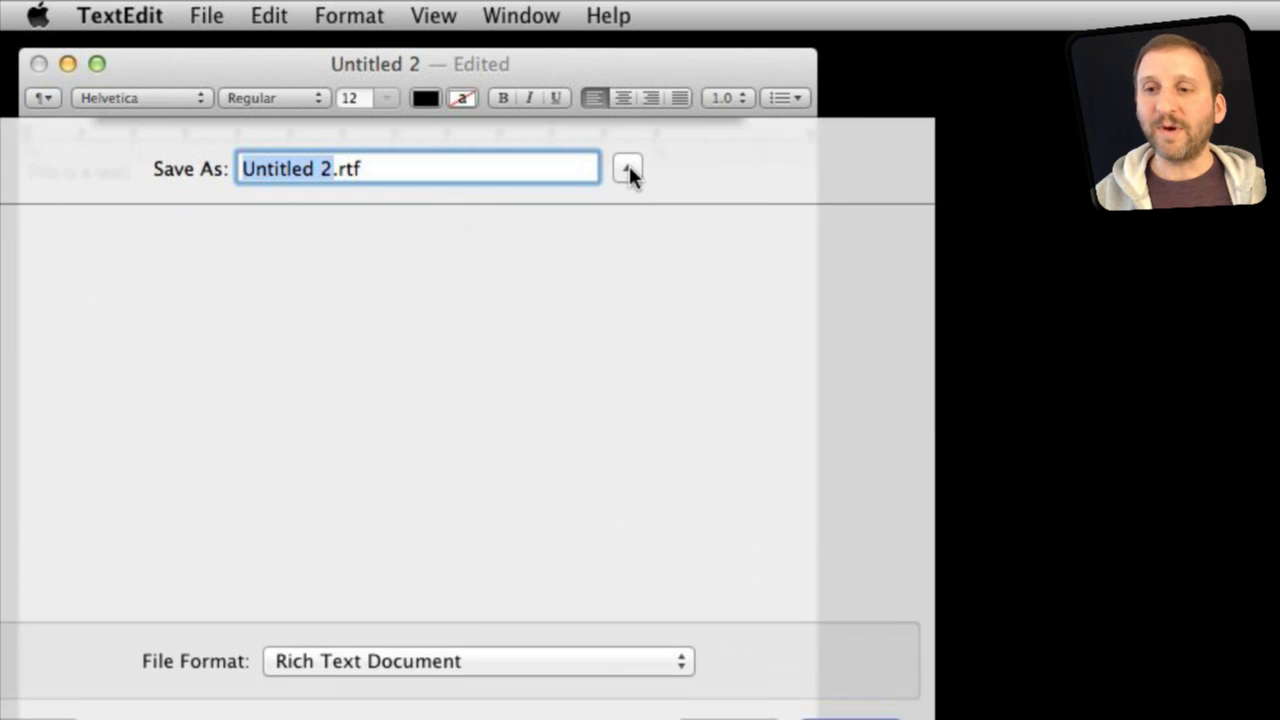
click(628, 169)
click(532, 216)
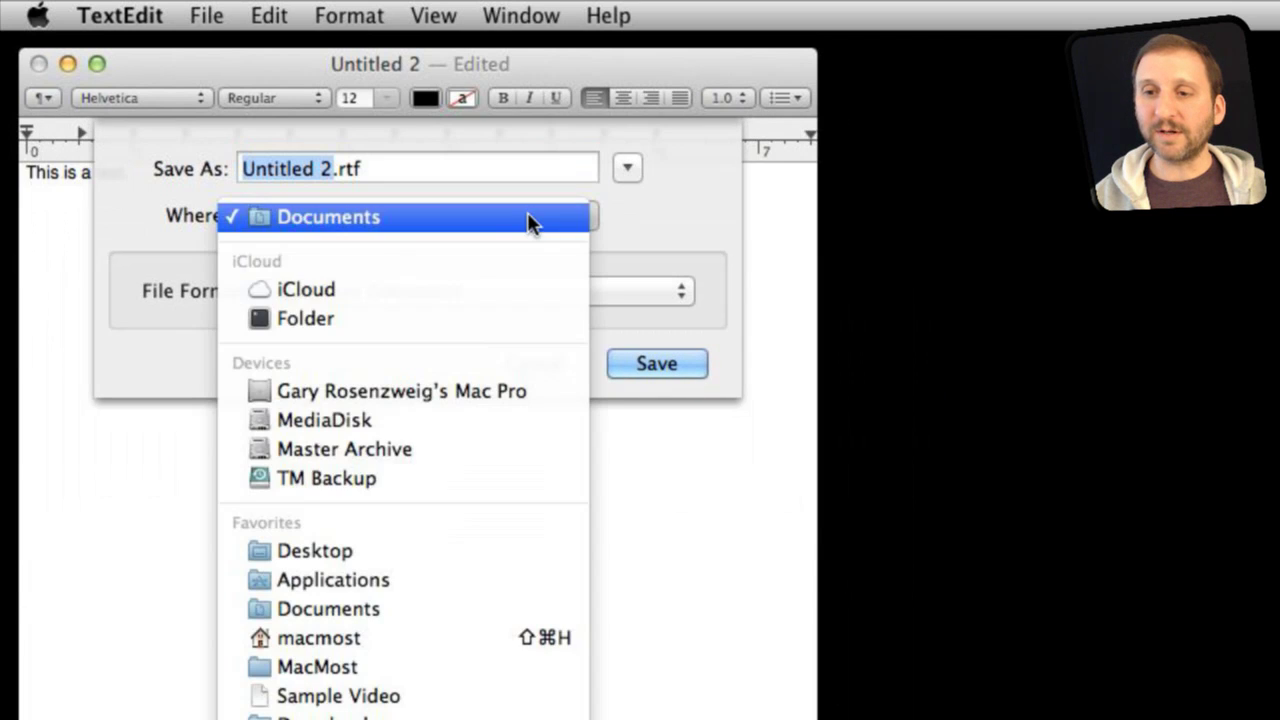
click(472, 290)
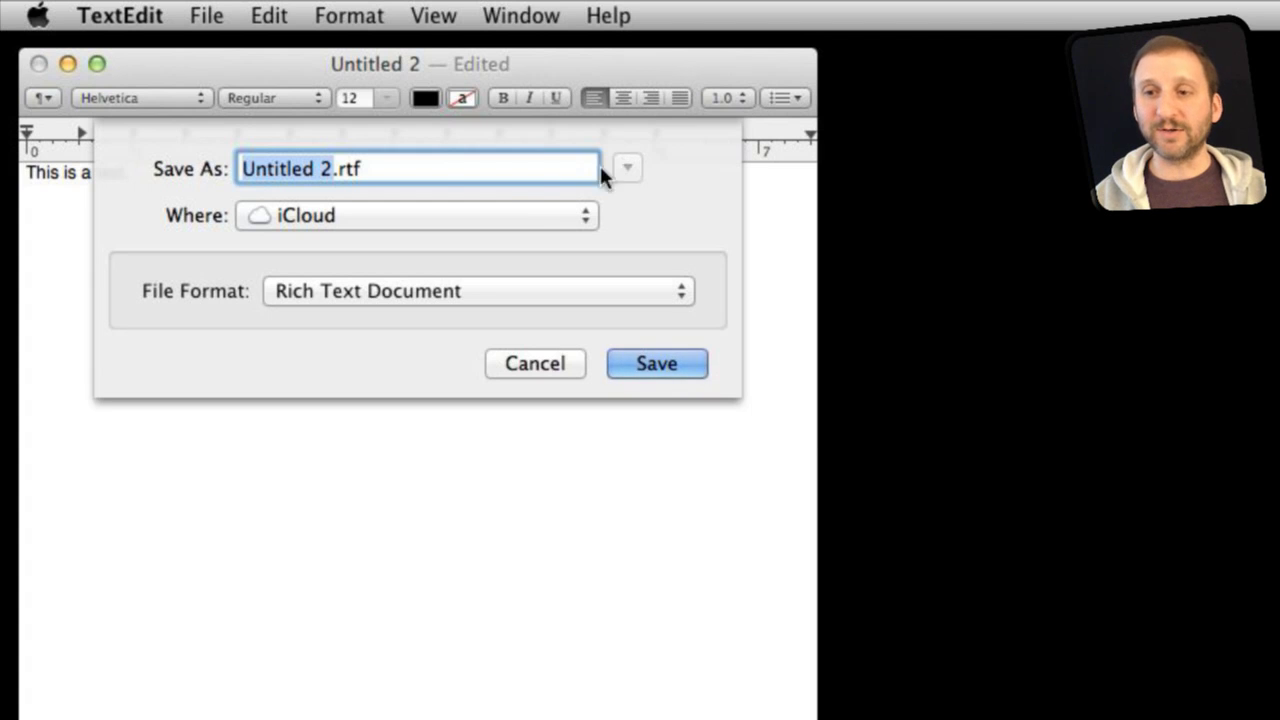
Dismiss the location list unchanged and cancel the Save dialog without saving.
click(337, 215)
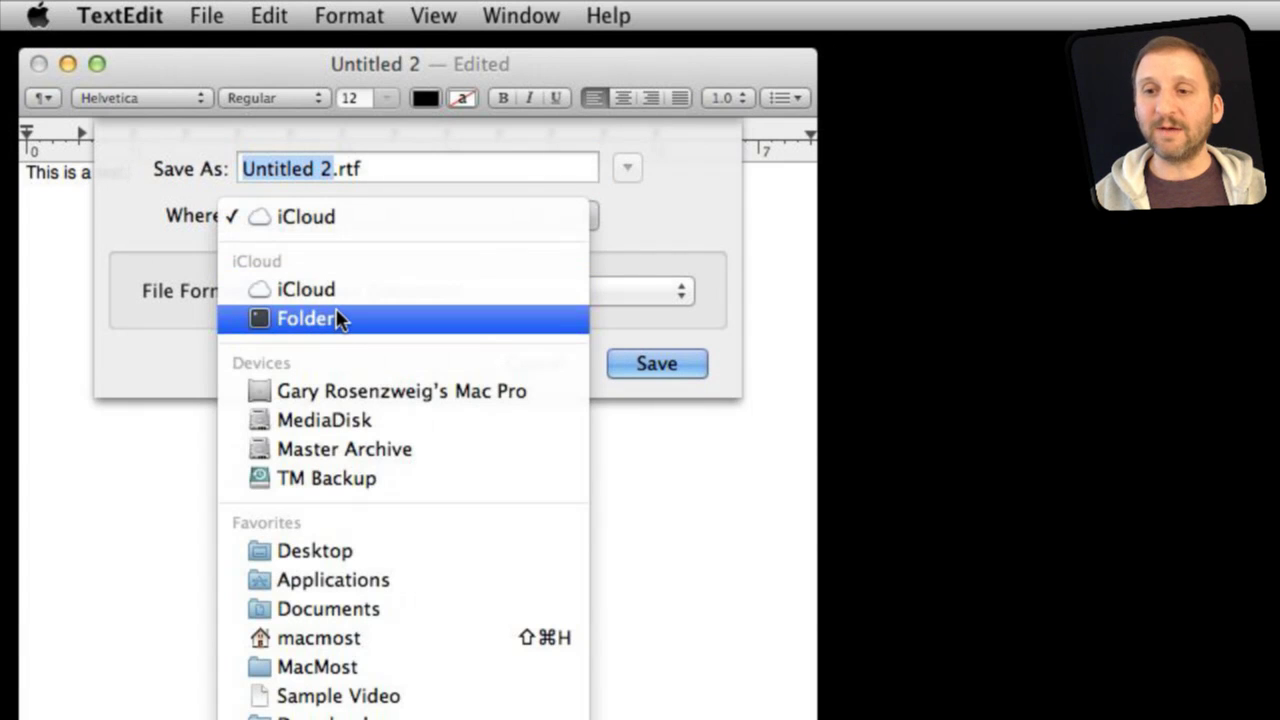
click(328, 129)
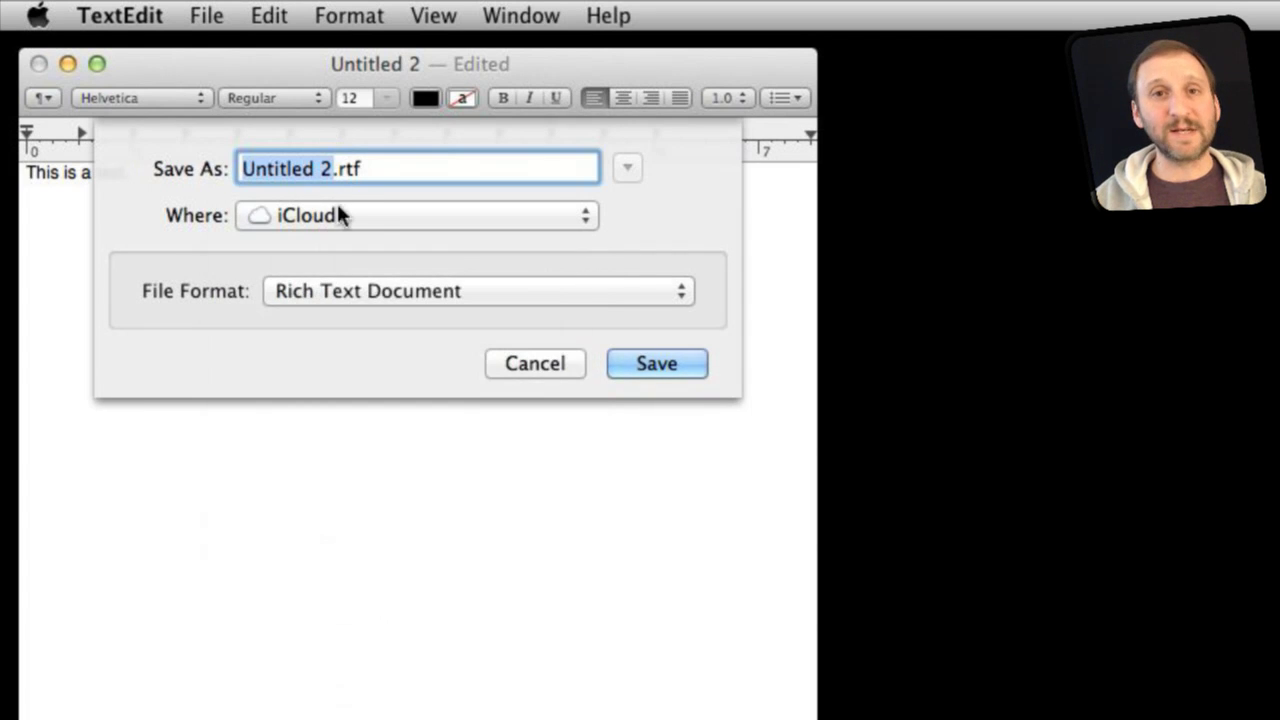
key(Escape)
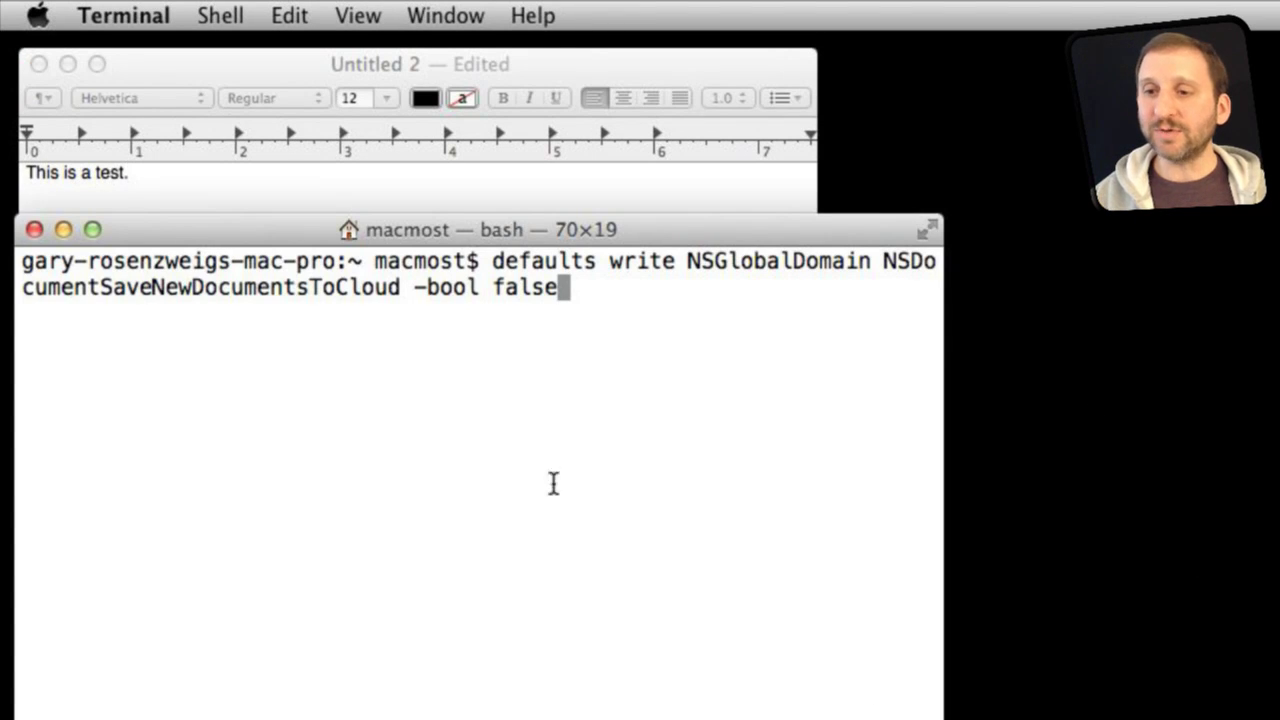
Run 'defaults write NSGlobalDomain NSDocumentSaveNewDocumentsToCloud -bool false' in Terminal, then return to TextEdit.
triple_click(497, 265)
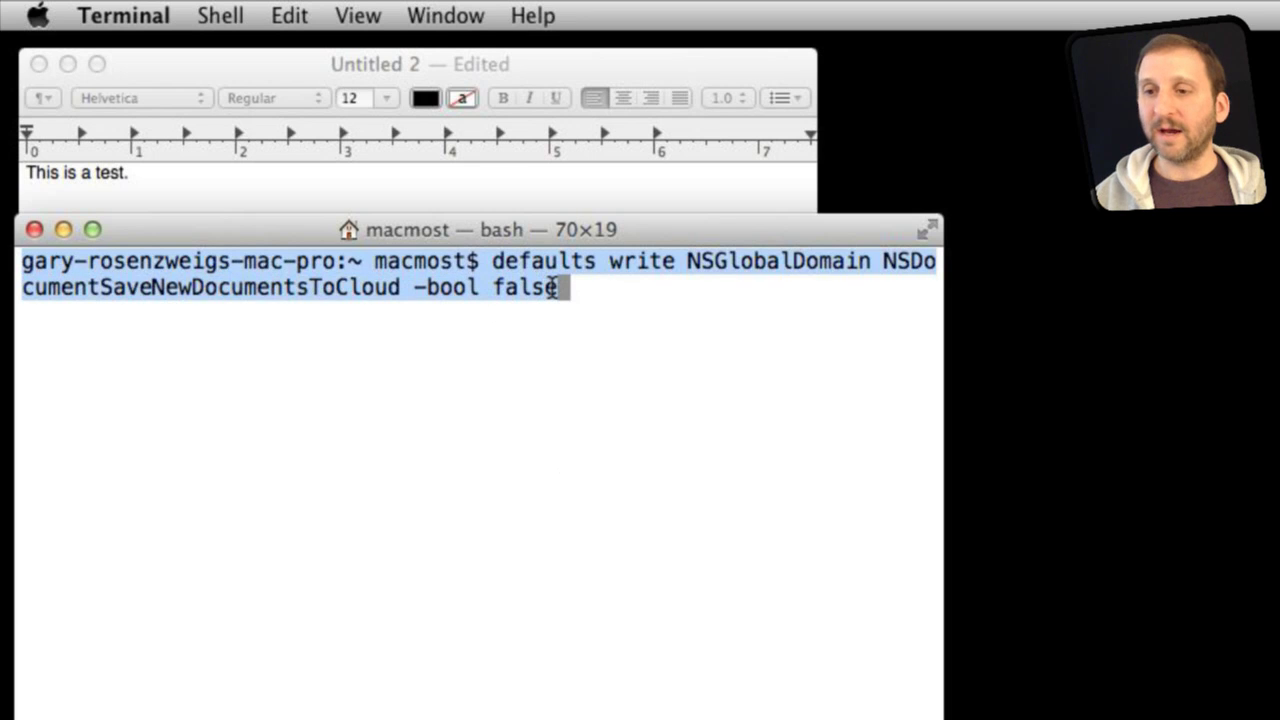
triple_click(505, 262)
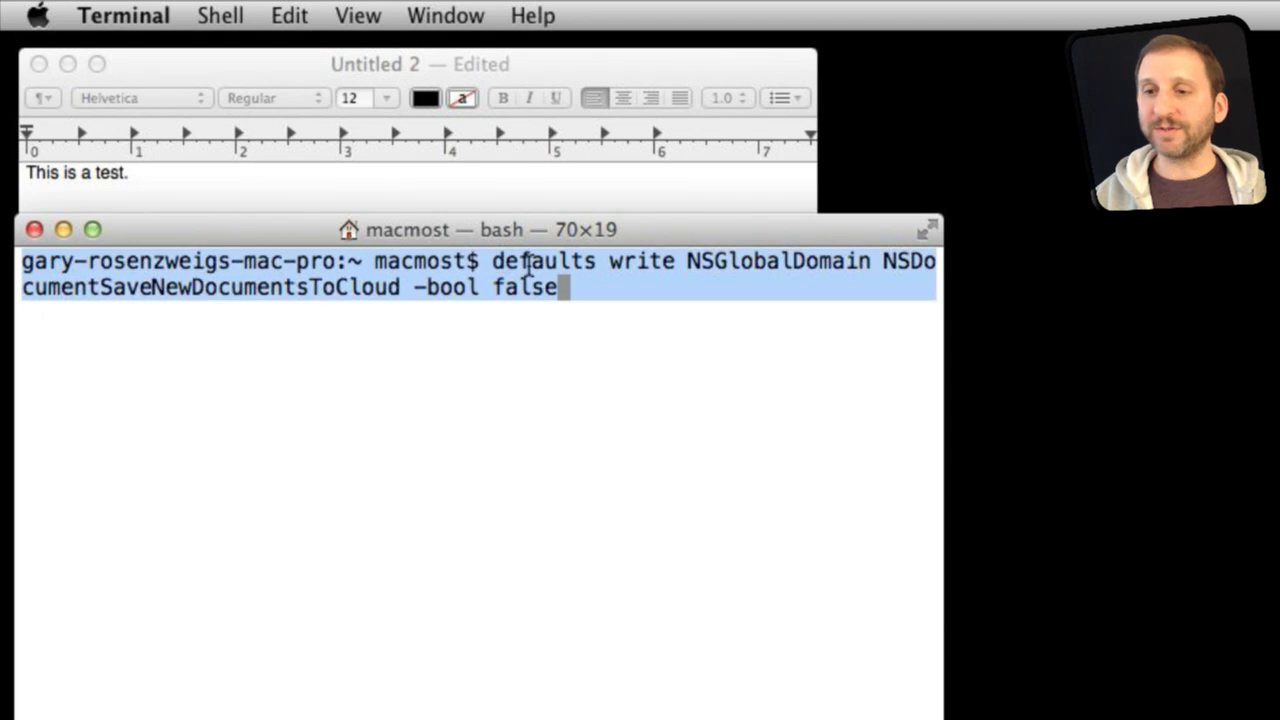
click(527, 262)
drag(494, 262, 780, 270)
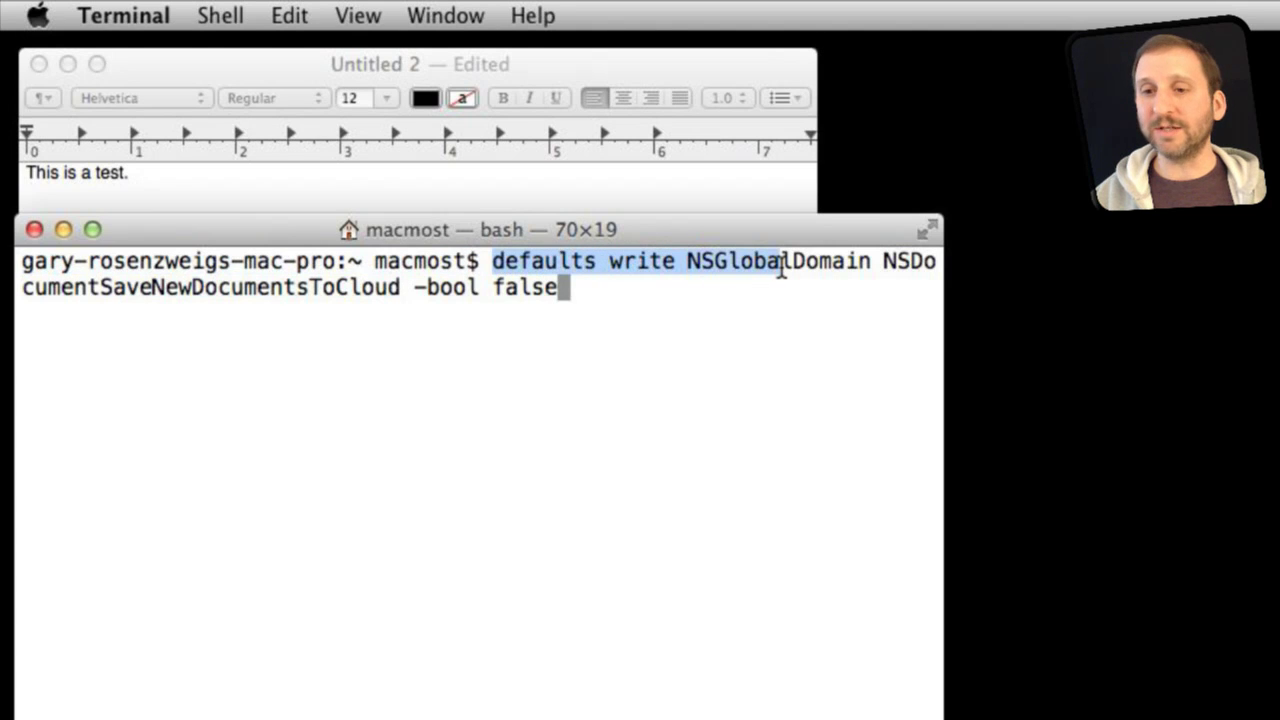
drag(783, 270, 588, 298)
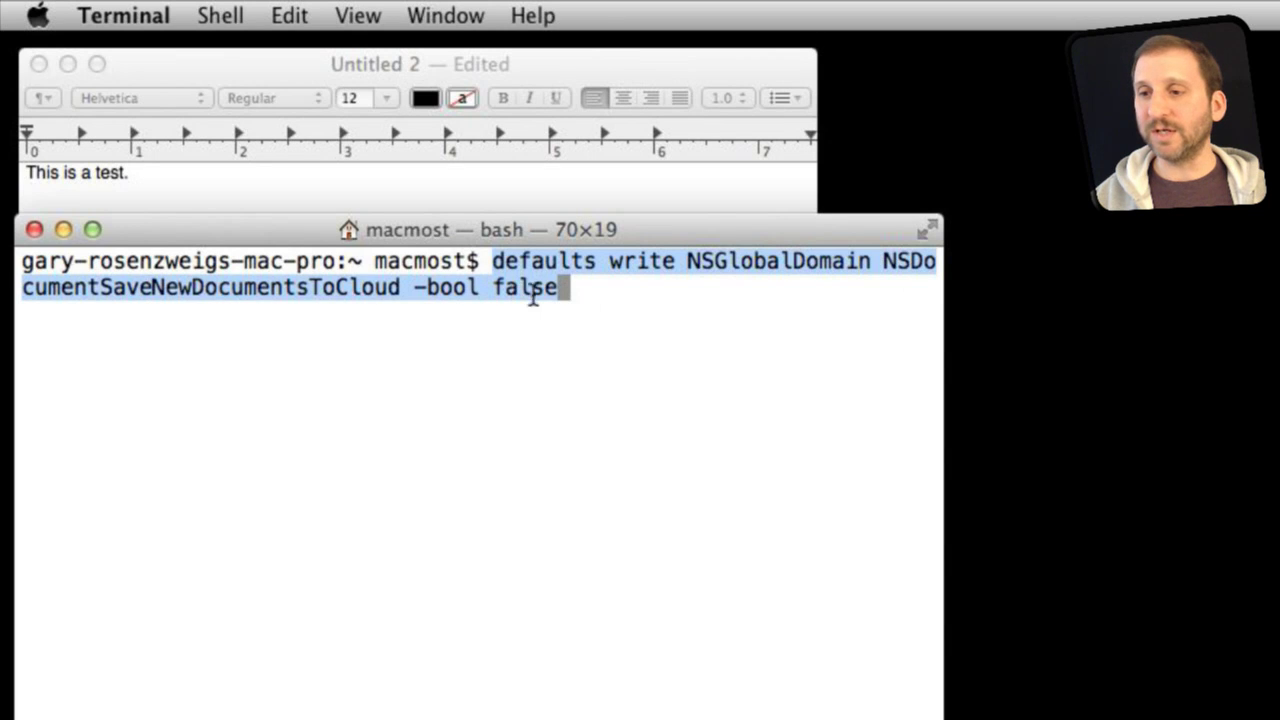
click(631, 290)
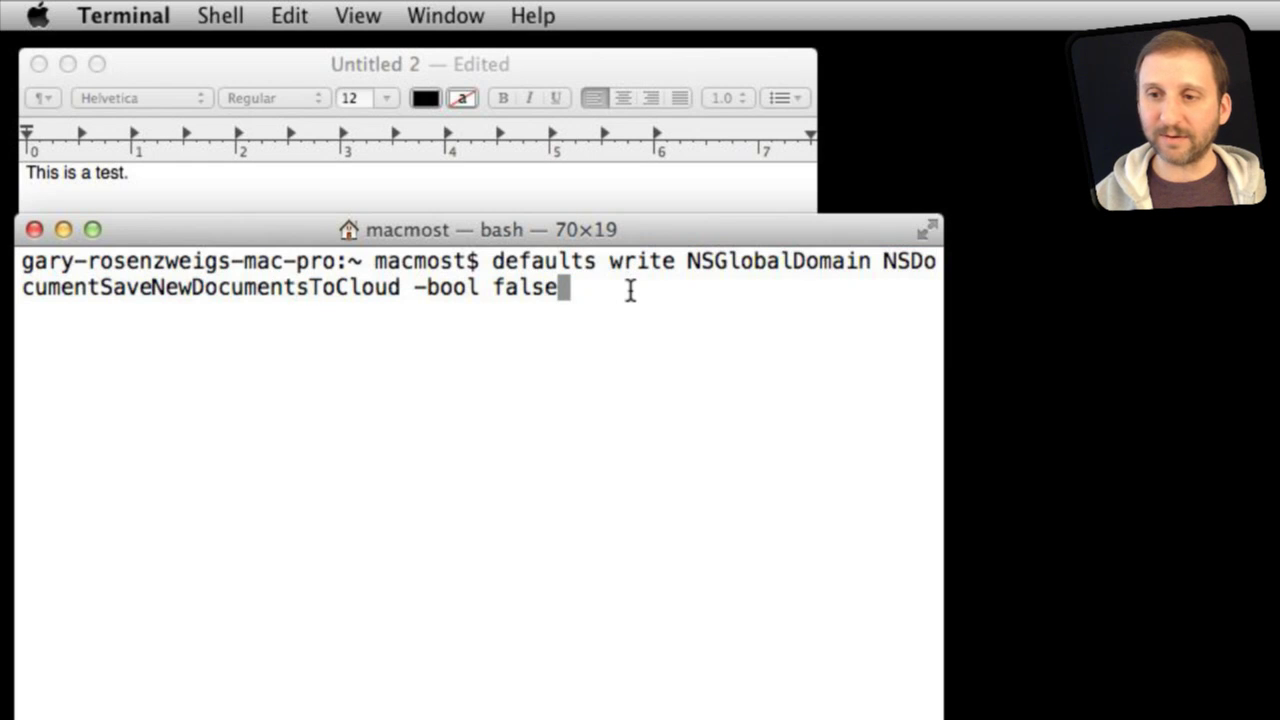
key(Return)
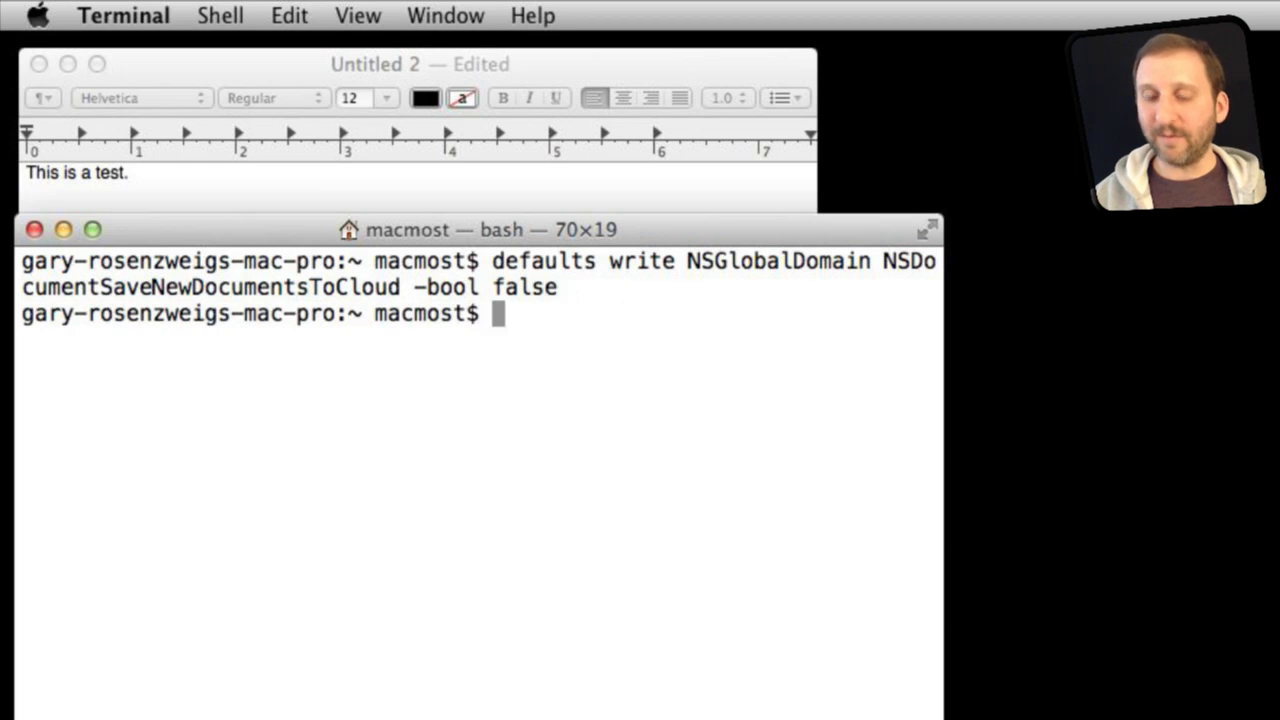
key(super+q)
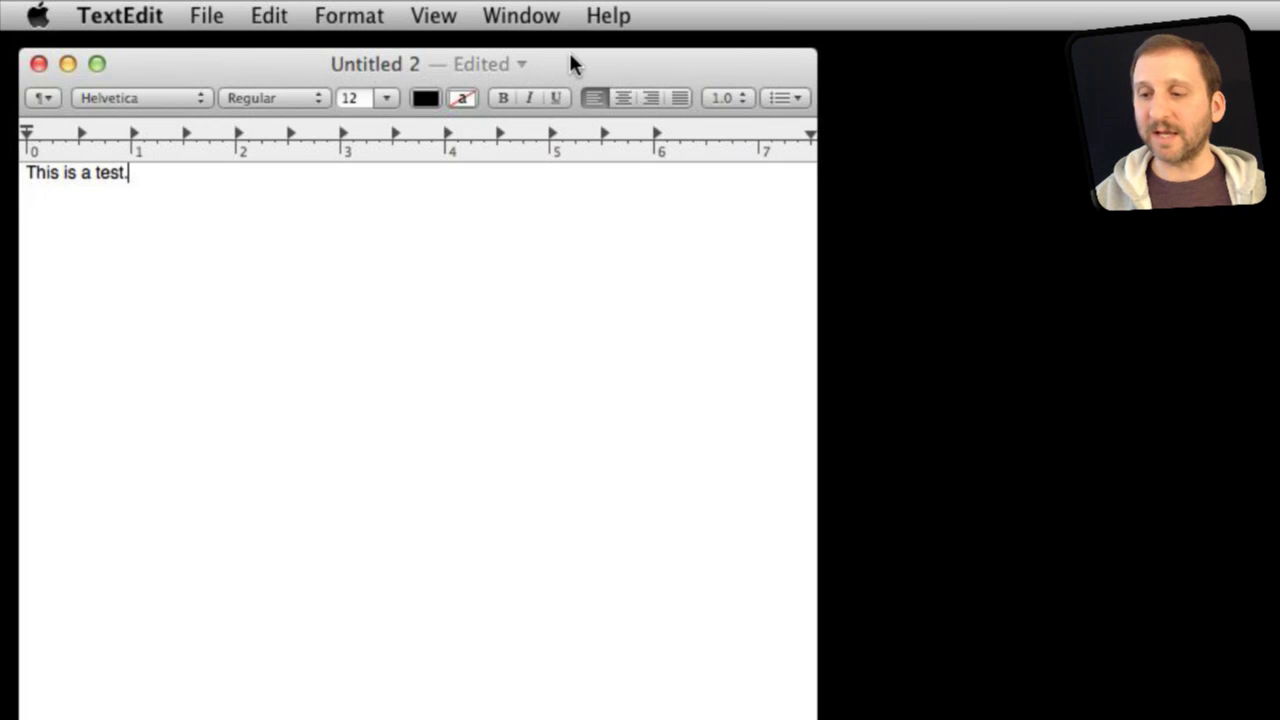
key(super+q)
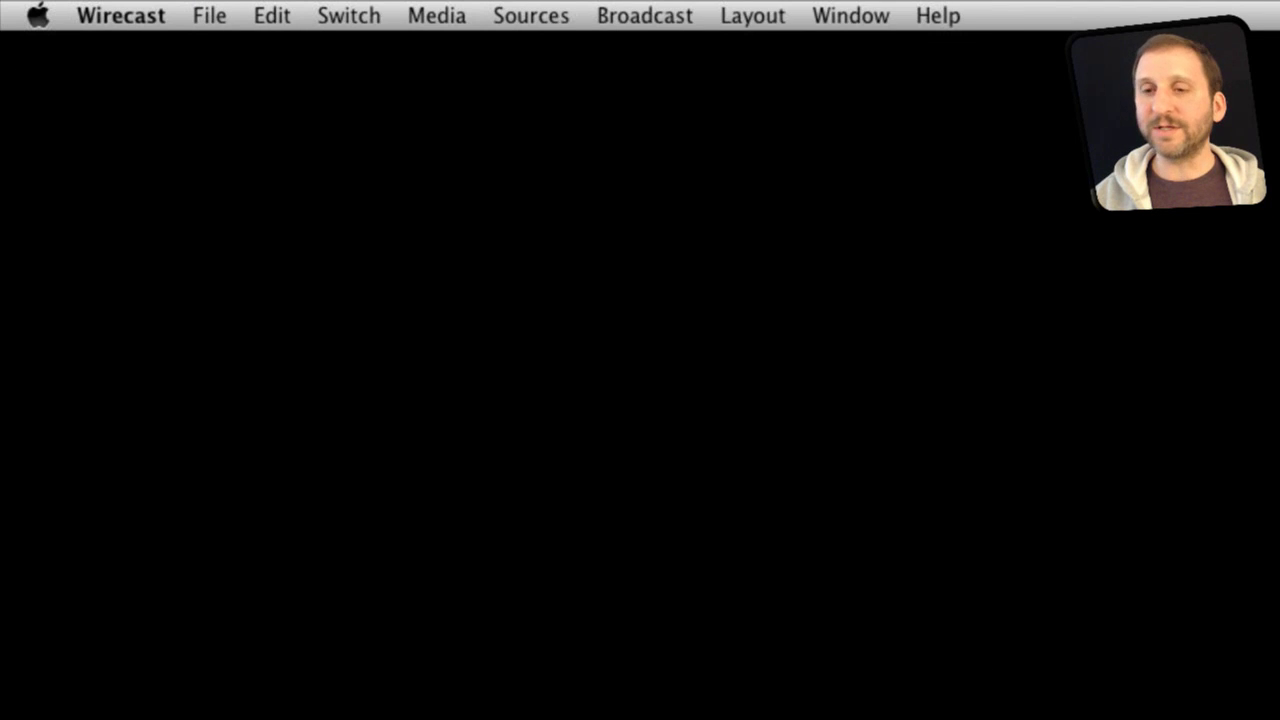
key(super+q)
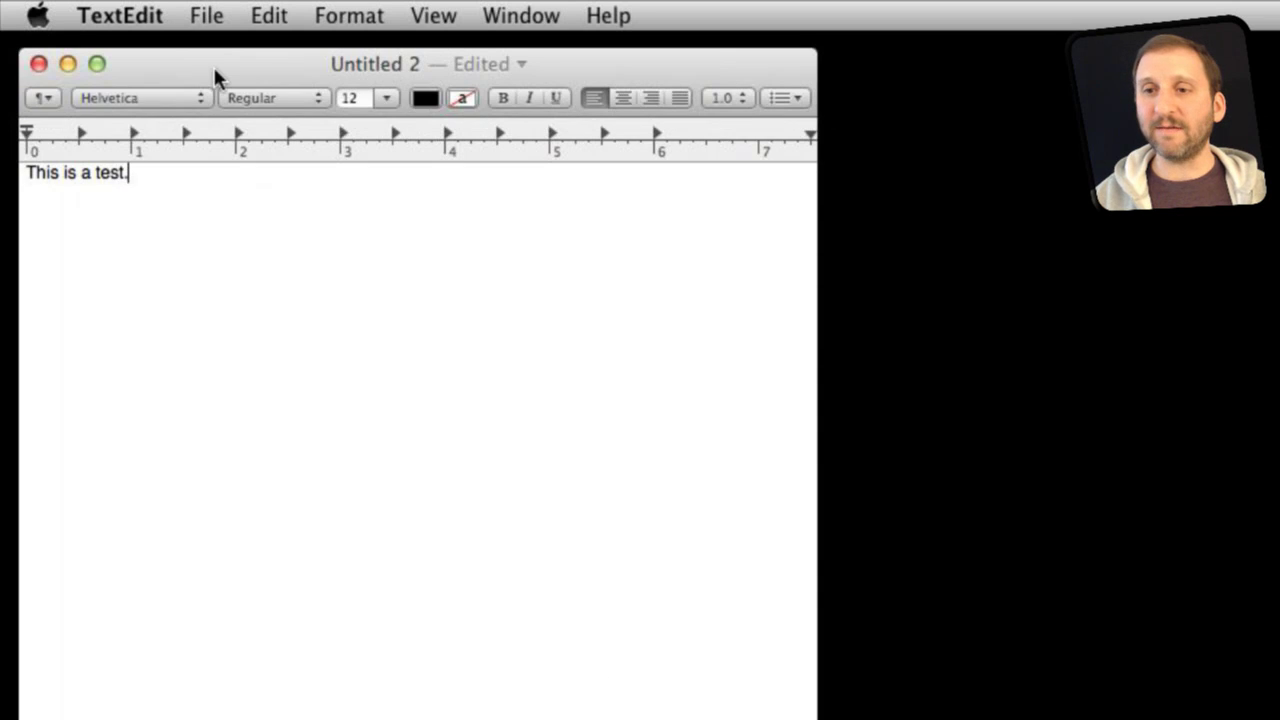
key(super+s)
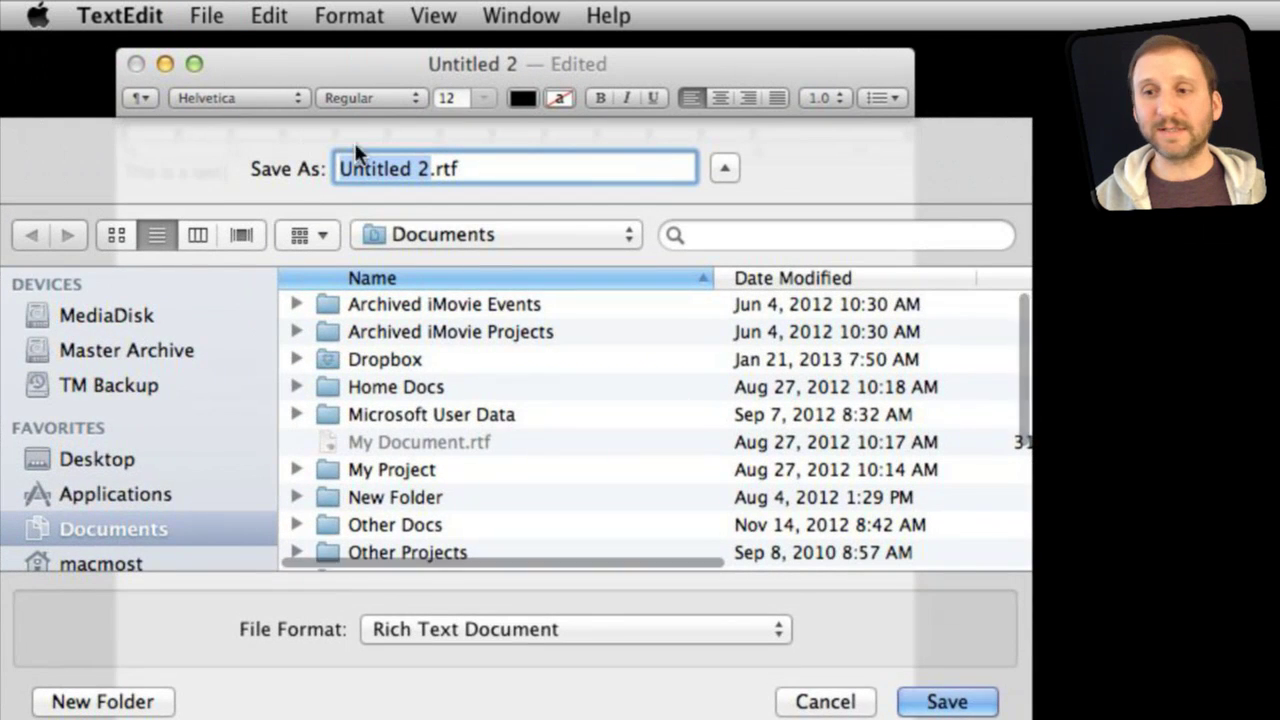
click(481, 234)
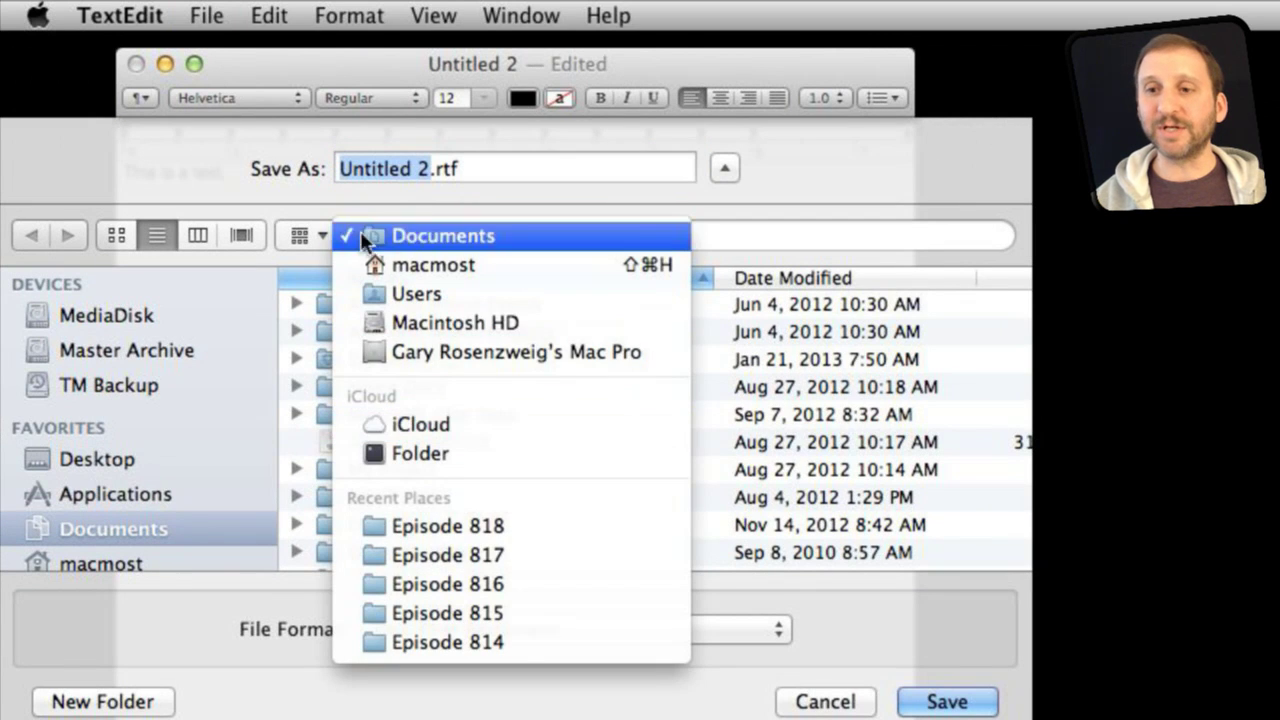
click(205, 176)
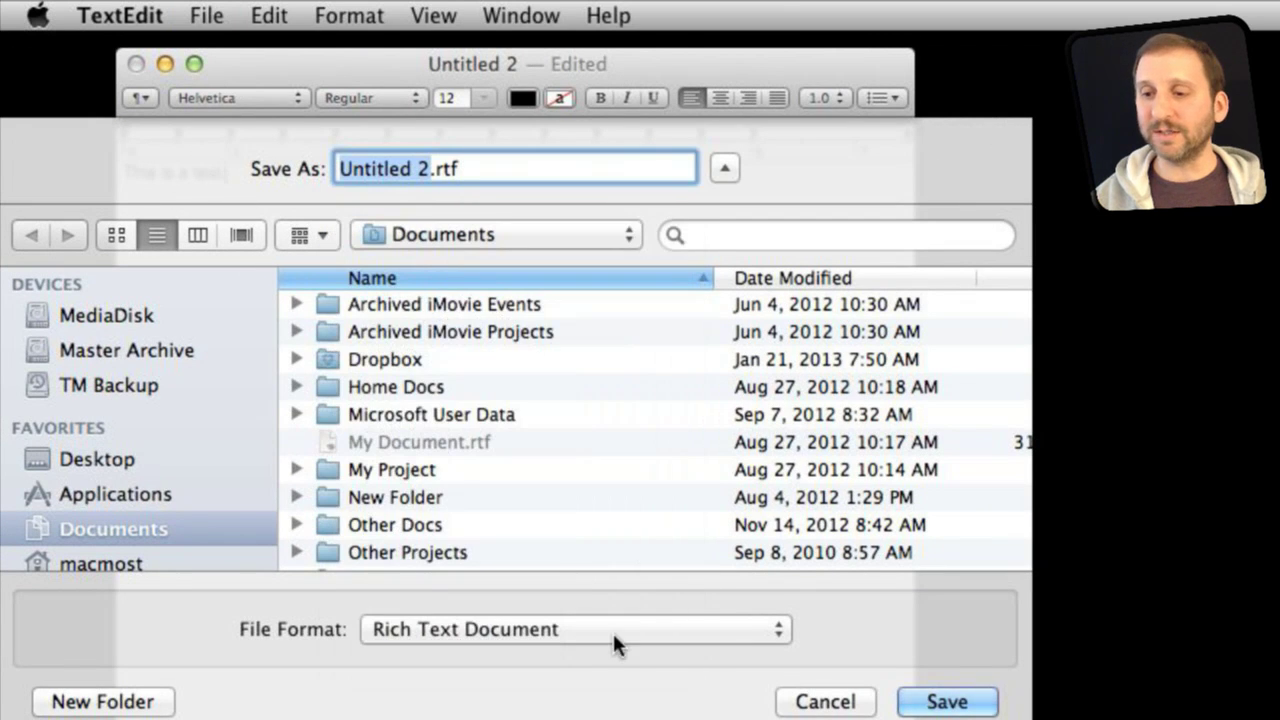
key(Escape)
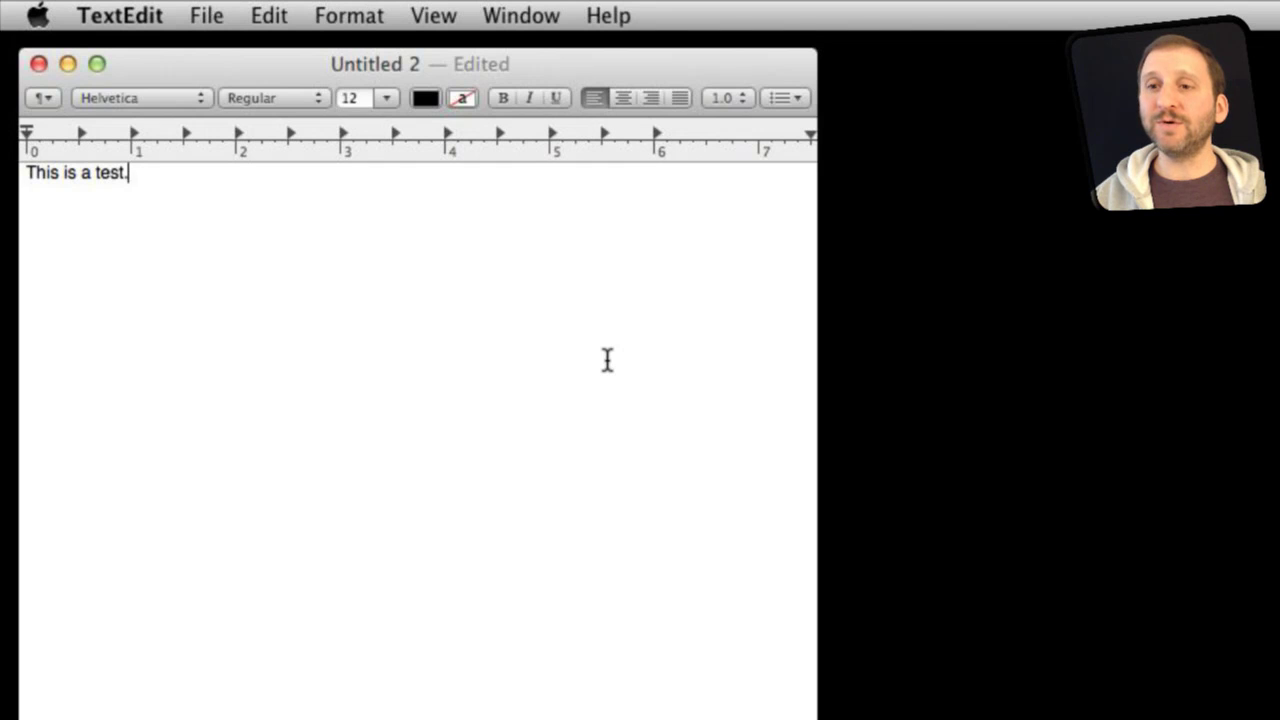
key(super+s)
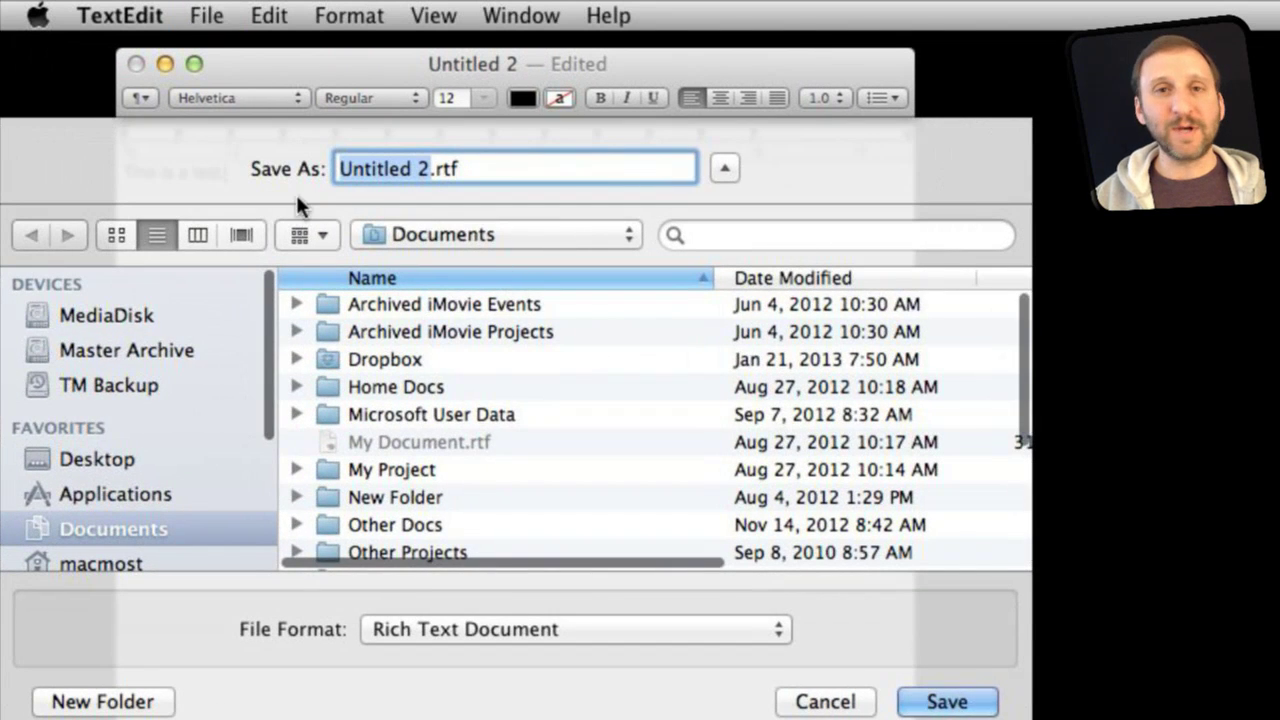
click(722, 168)
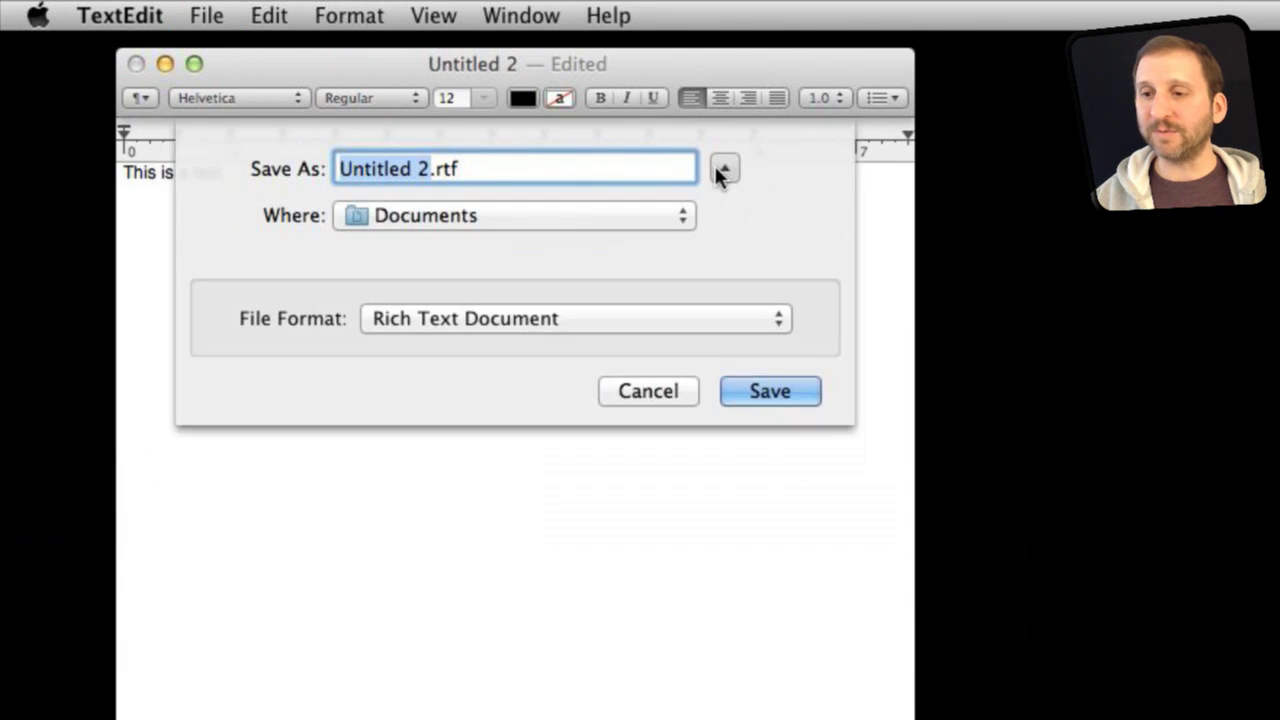
click(650, 390)
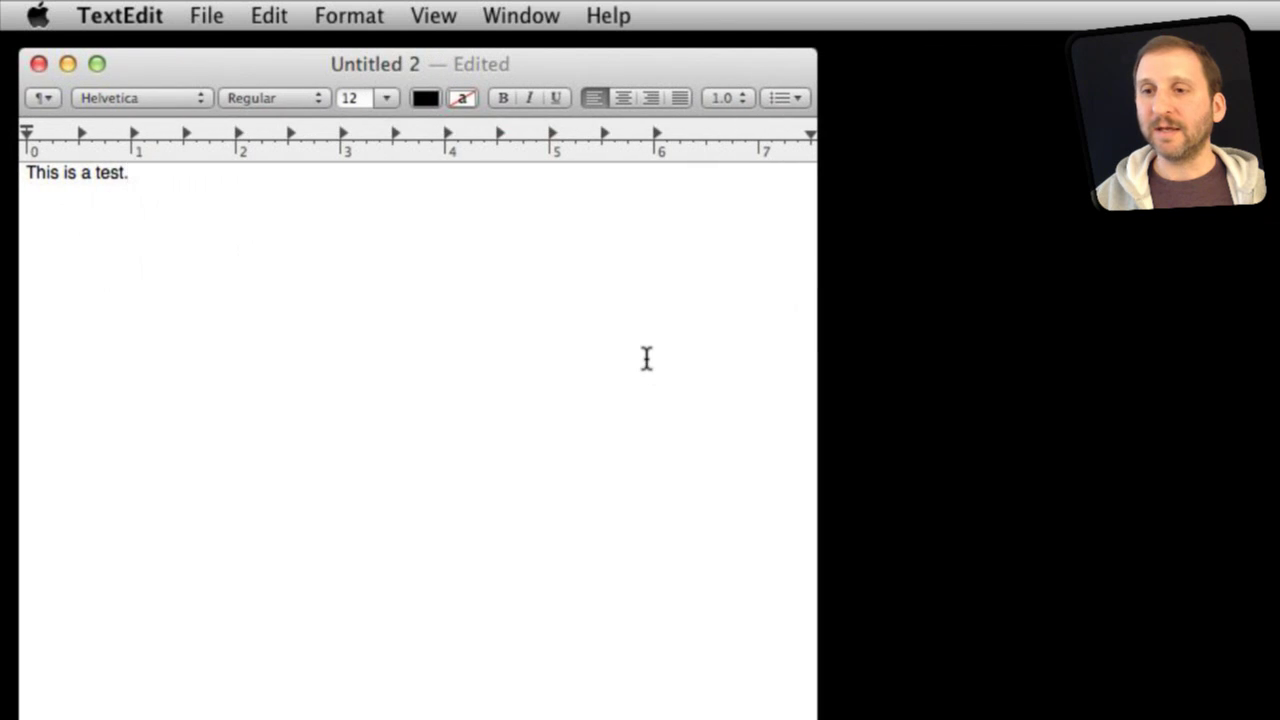
key(super+s)
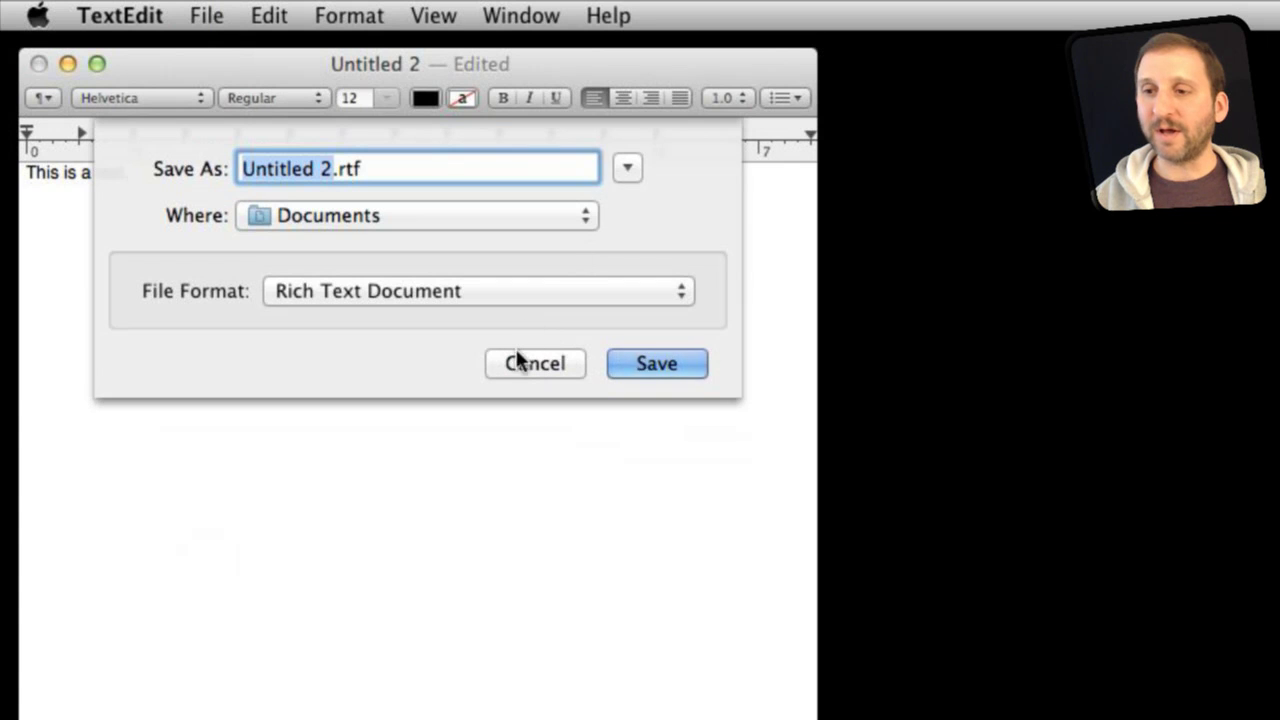
click(627, 168)
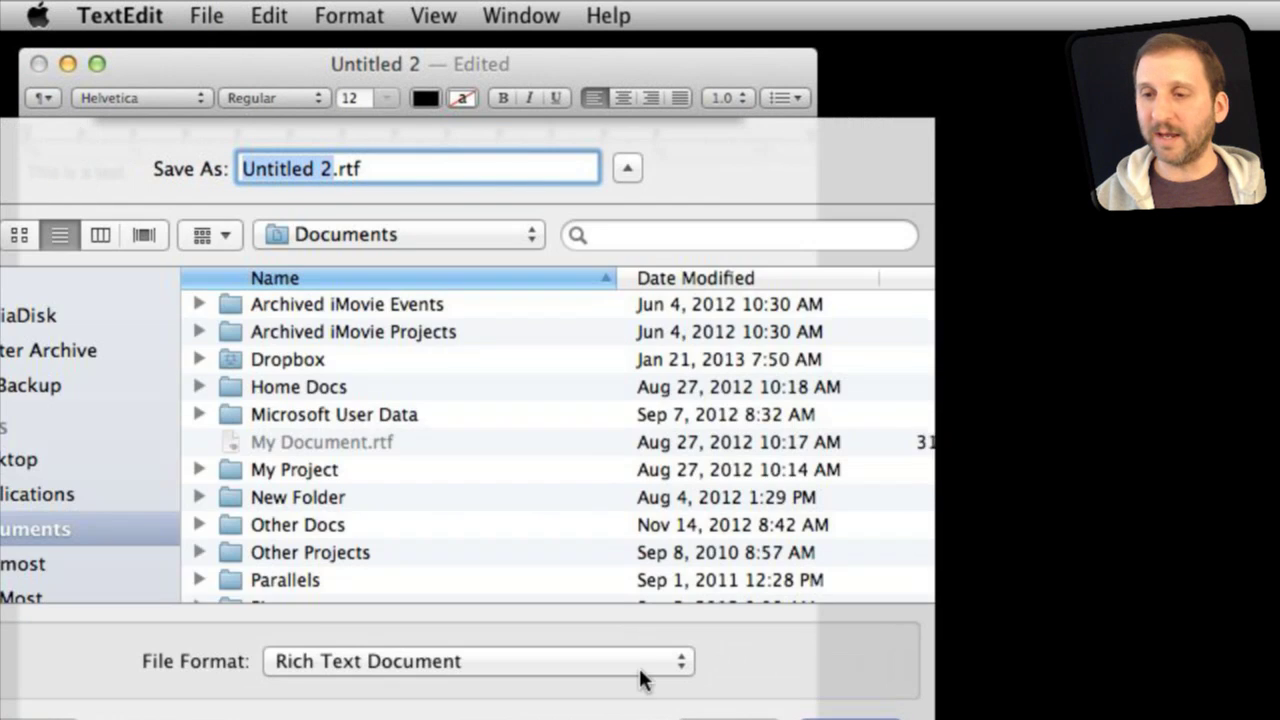
click(730, 714)
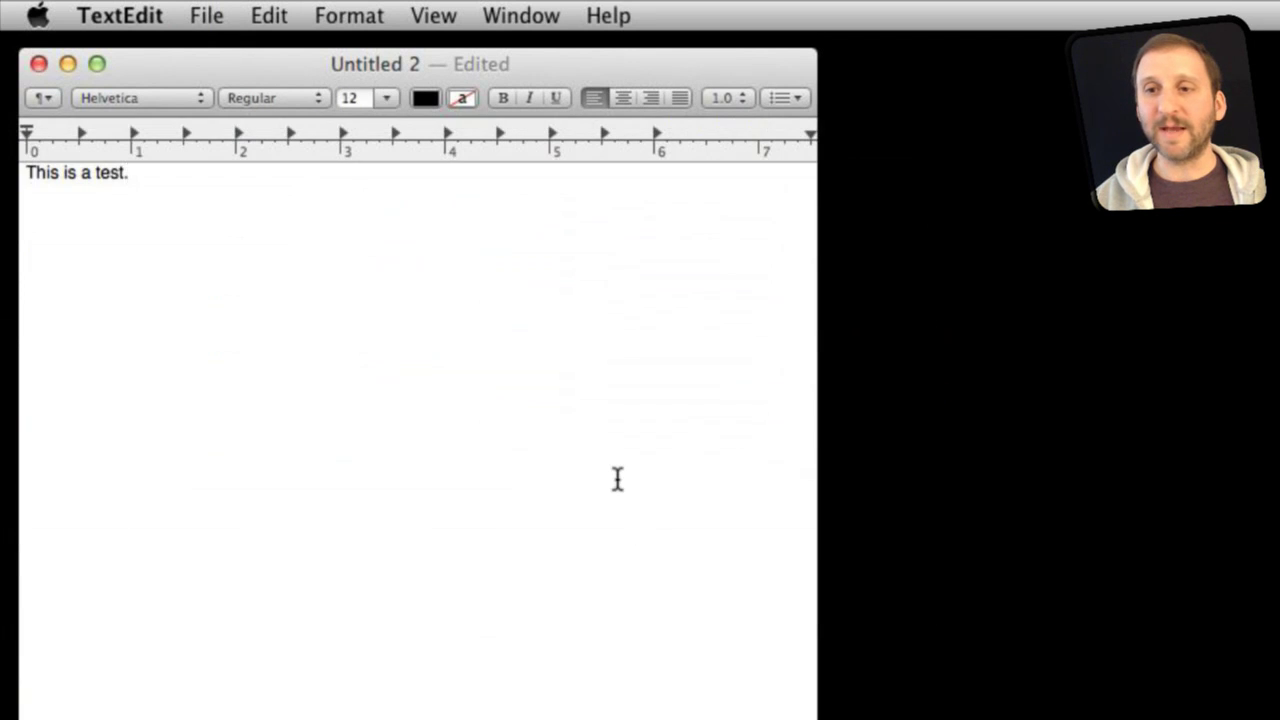
key(super+s)
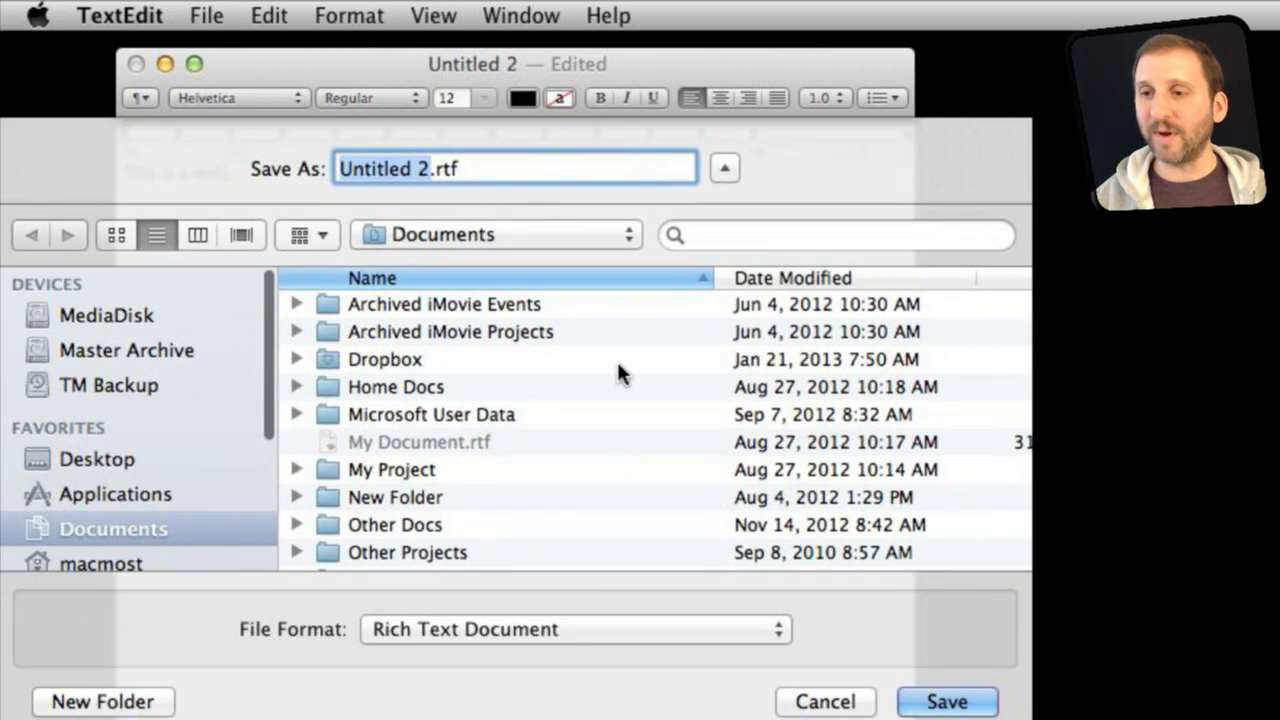
click(721, 168)
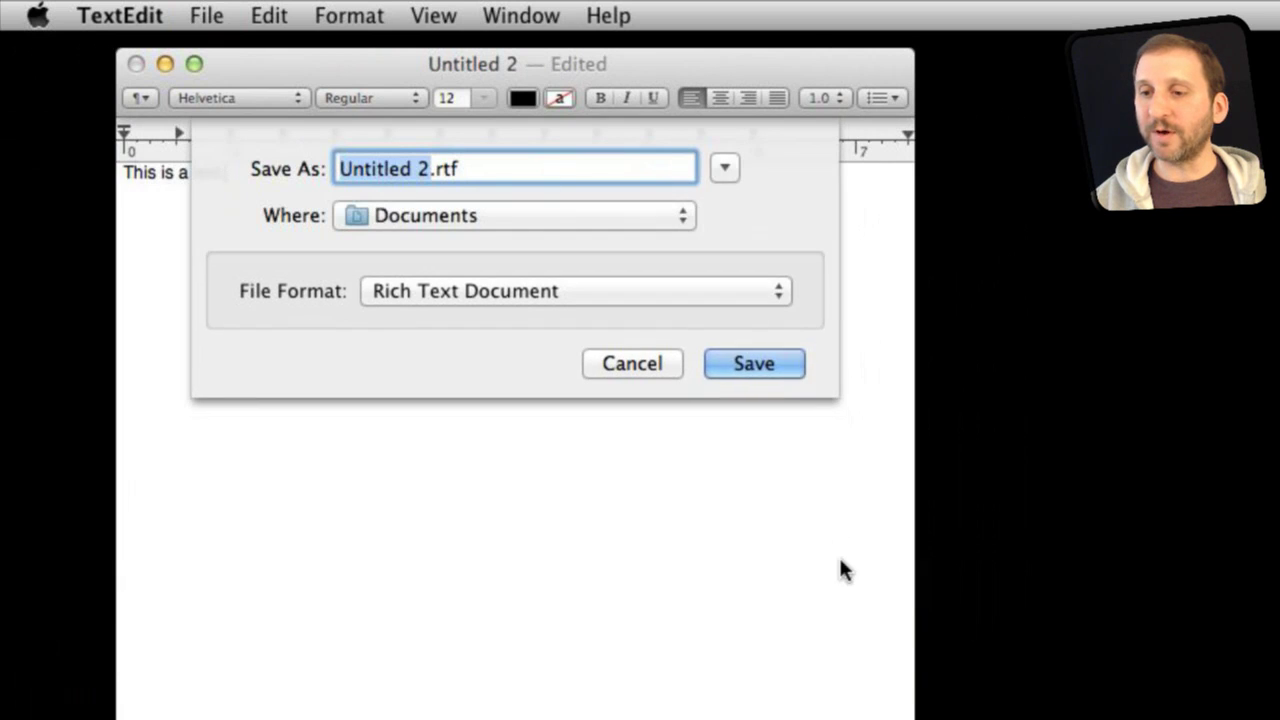
click(651, 366)
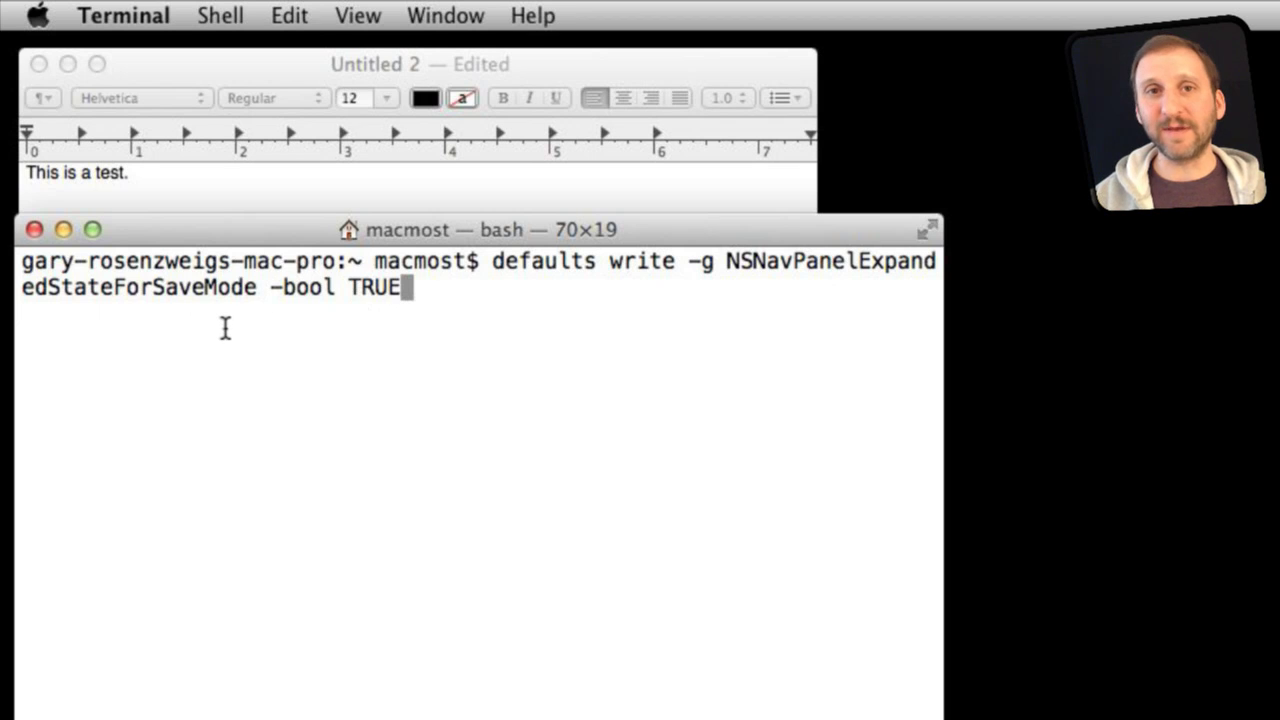
Switch from Terminal back to TextEdit's unsaved Untitled 2 document.
key(super+q)
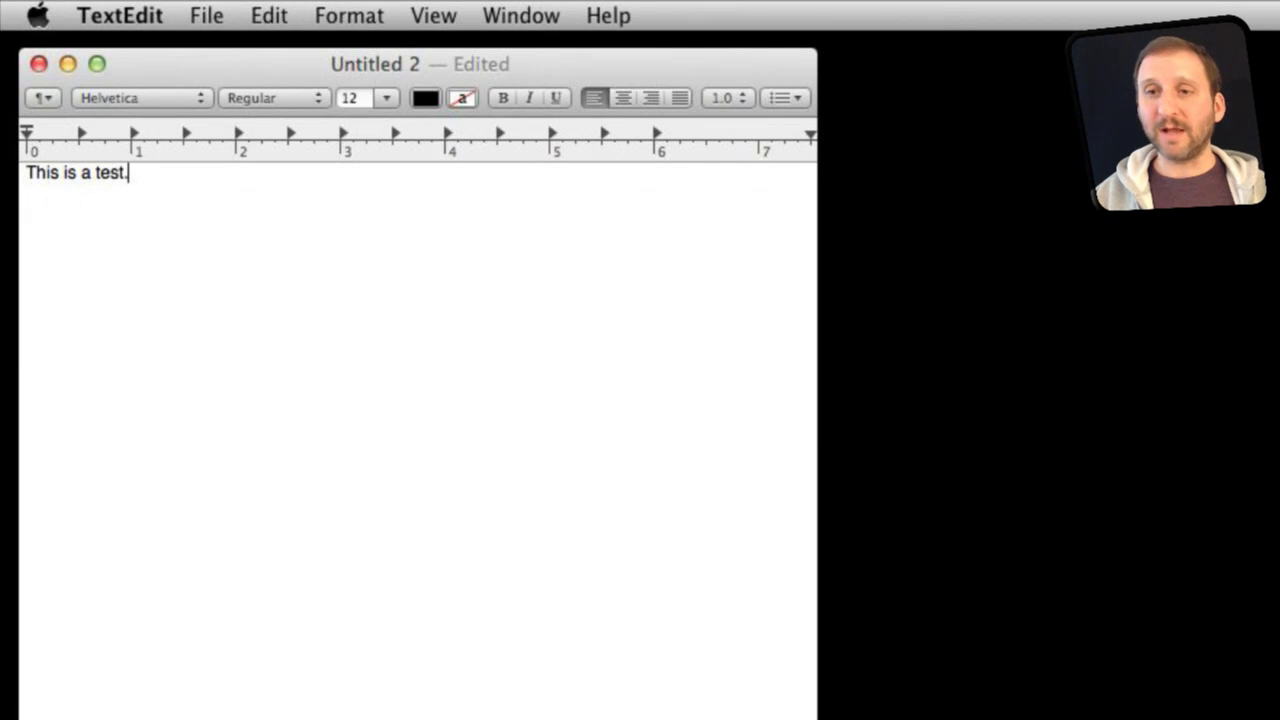
Open Print for Untitled 2, expand its details, cancel, and reopen it expanded with Cmd-P.
click(206, 15)
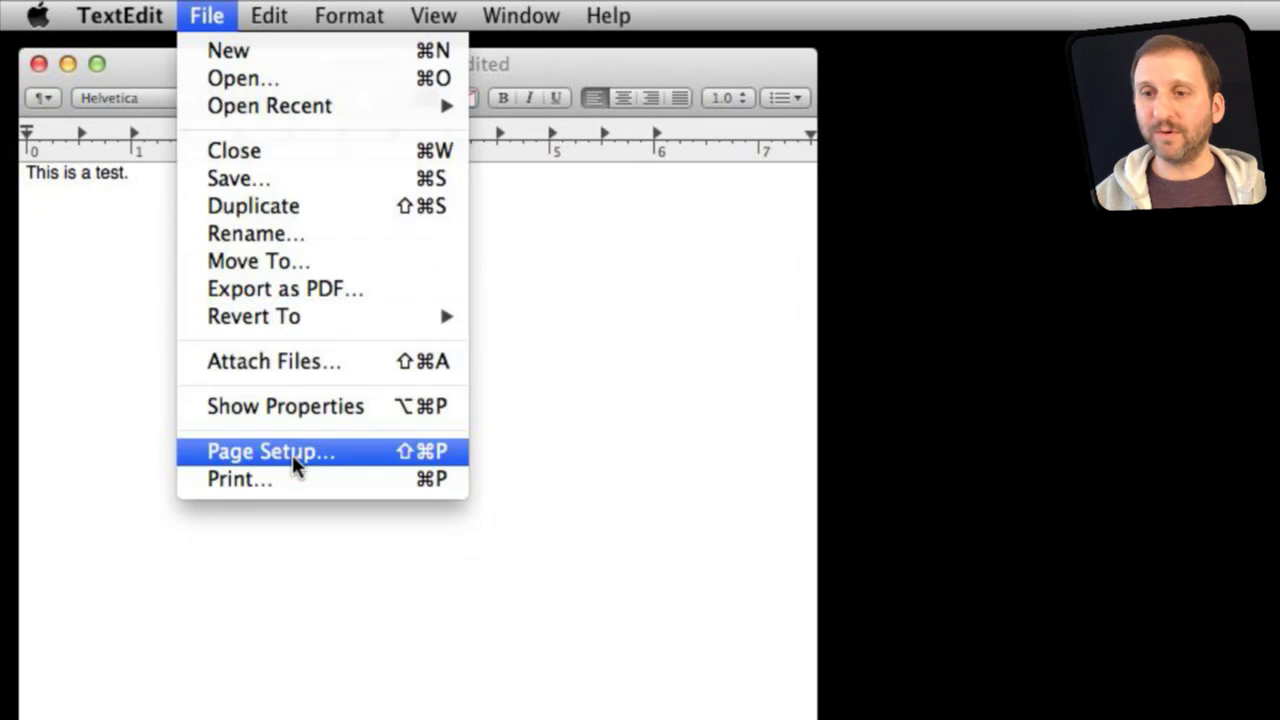
click(289, 480)
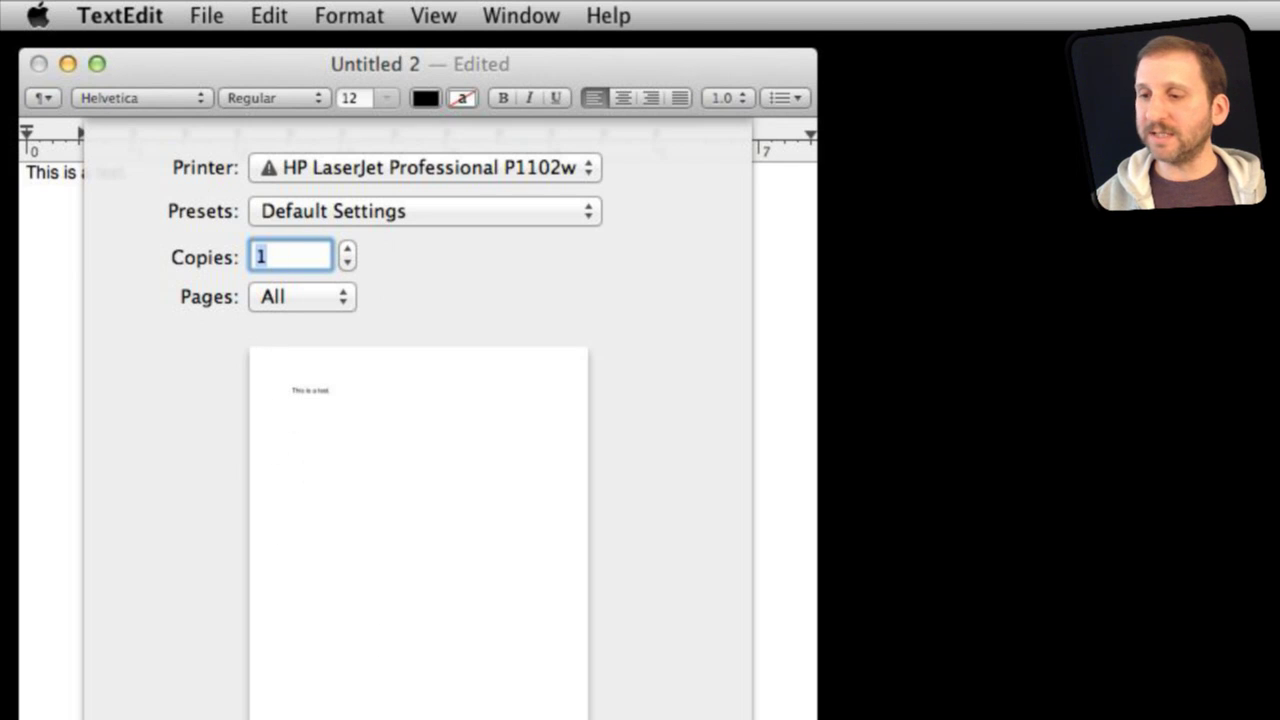
click(160, 712)
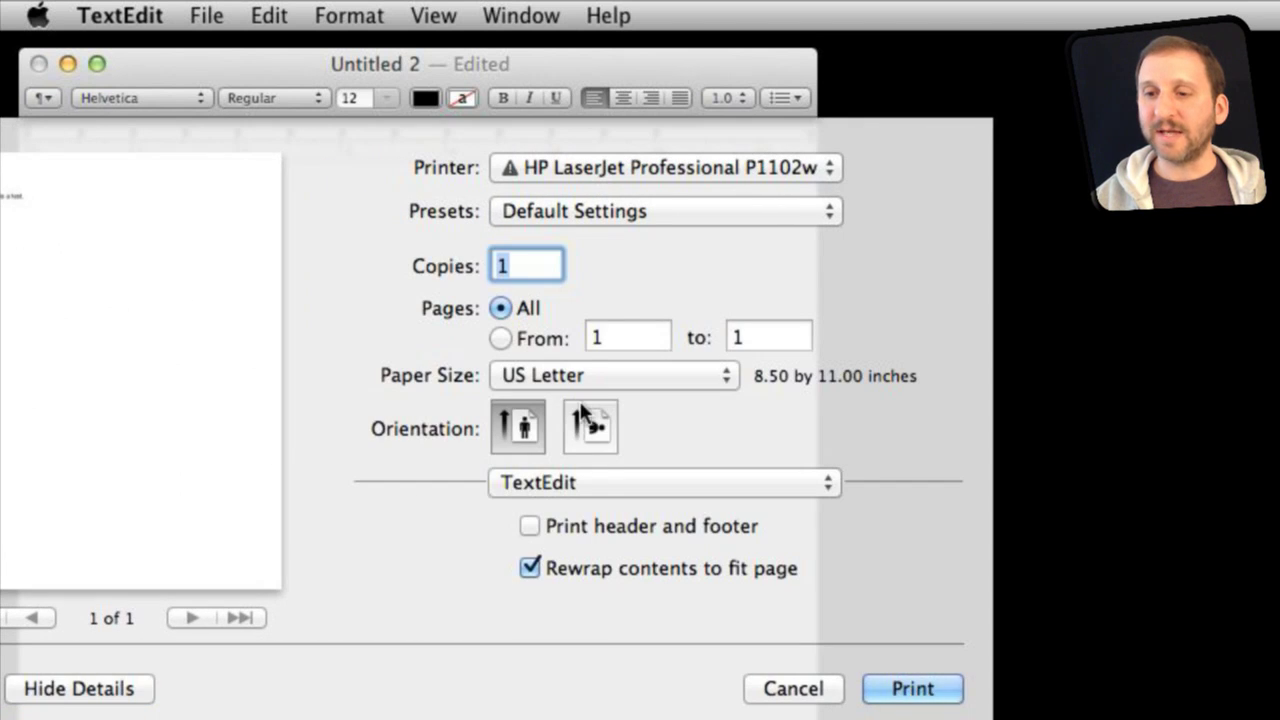
click(597, 489)
click(628, 489)
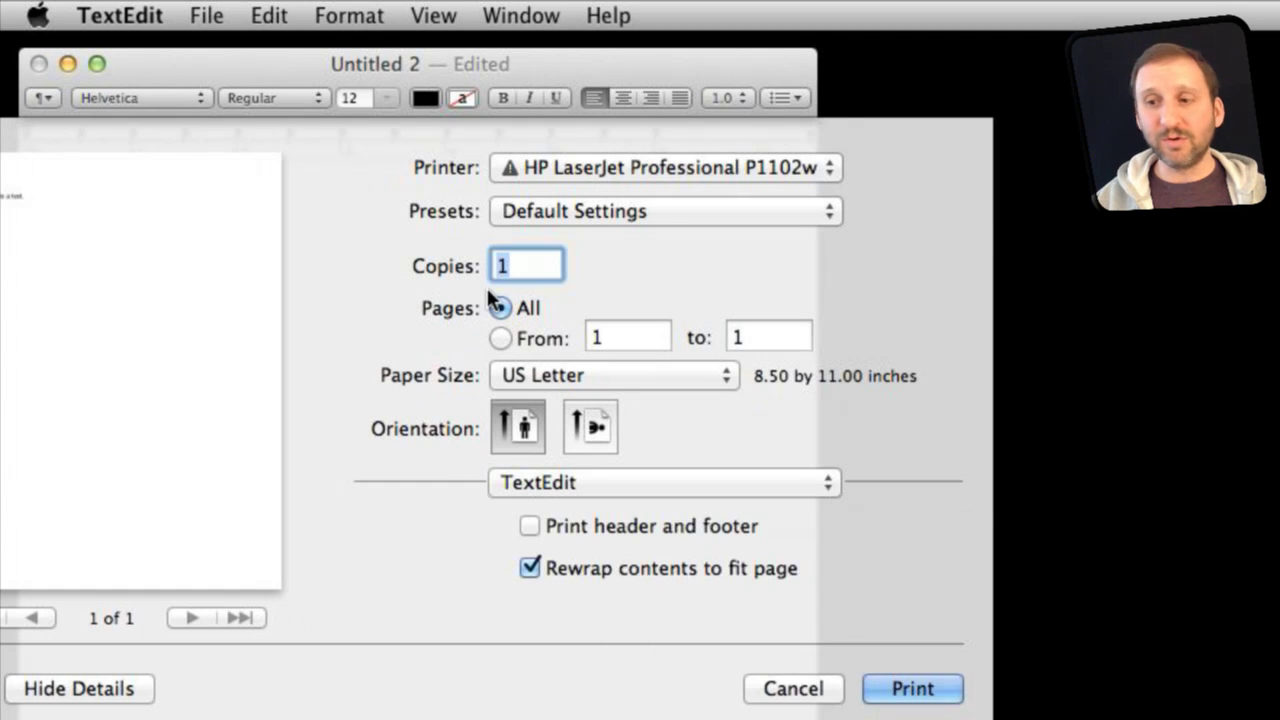
click(770, 689)
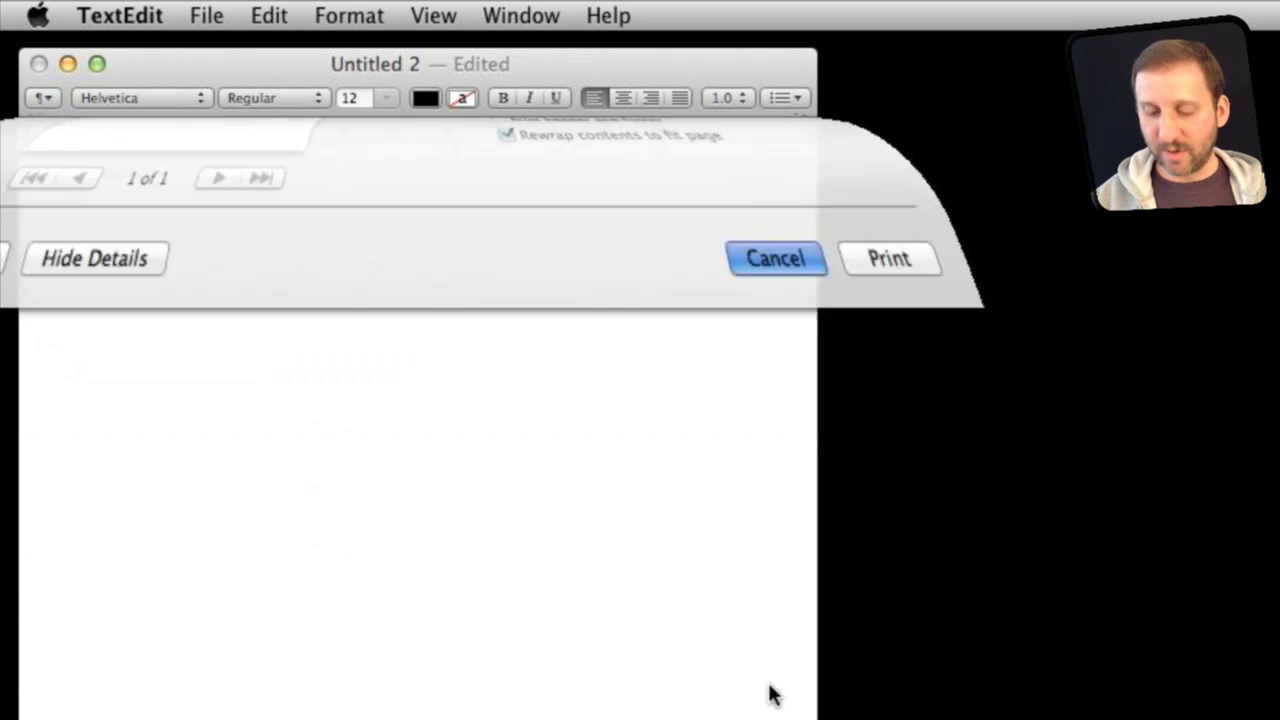
key(super+p)
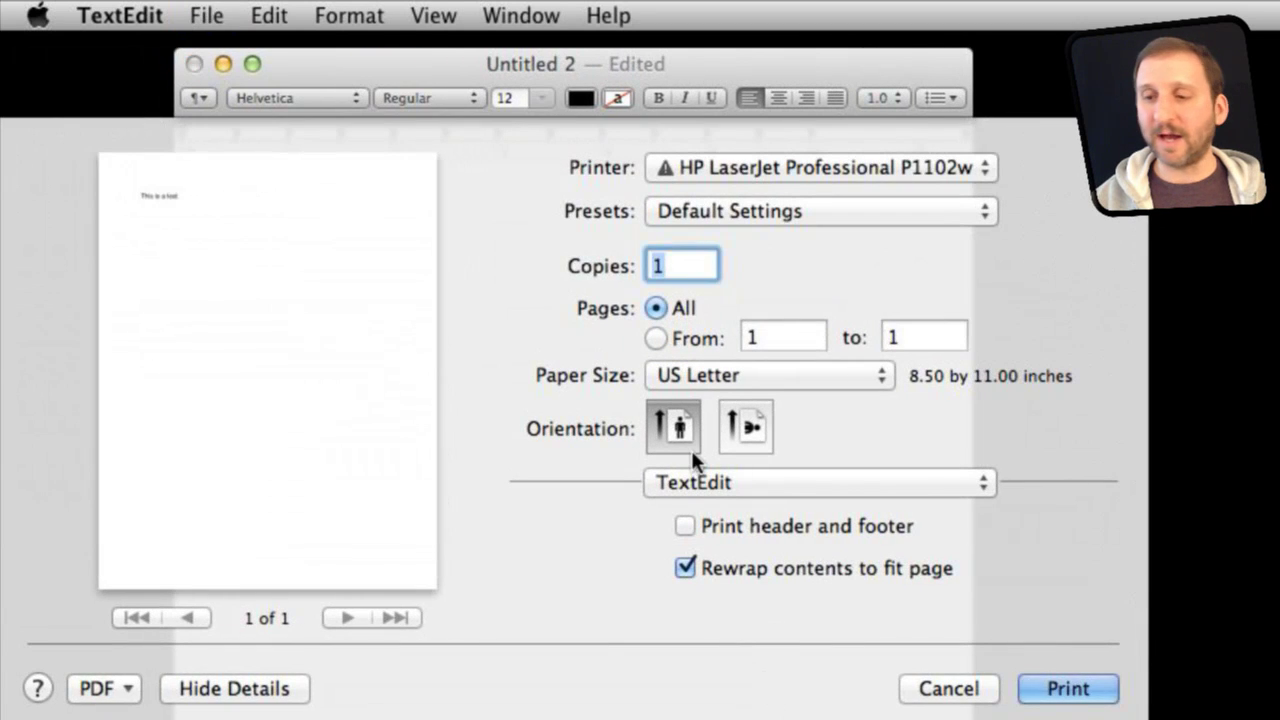
click(960, 689)
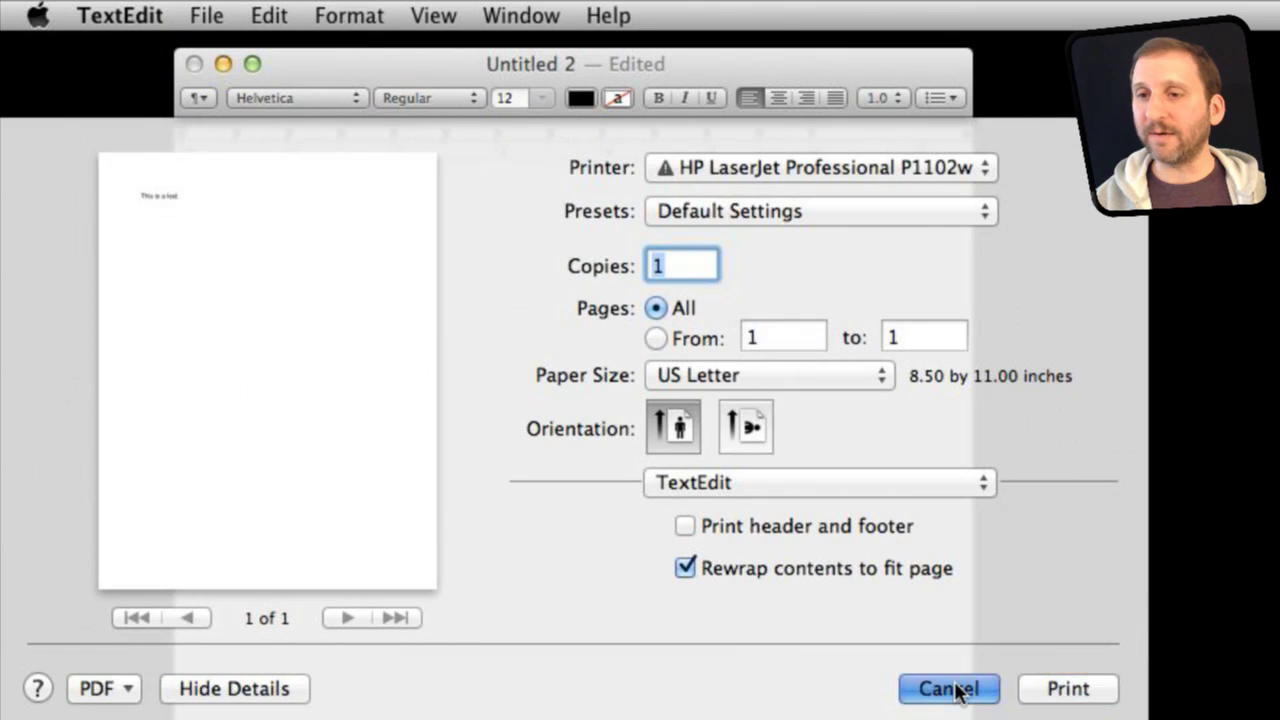